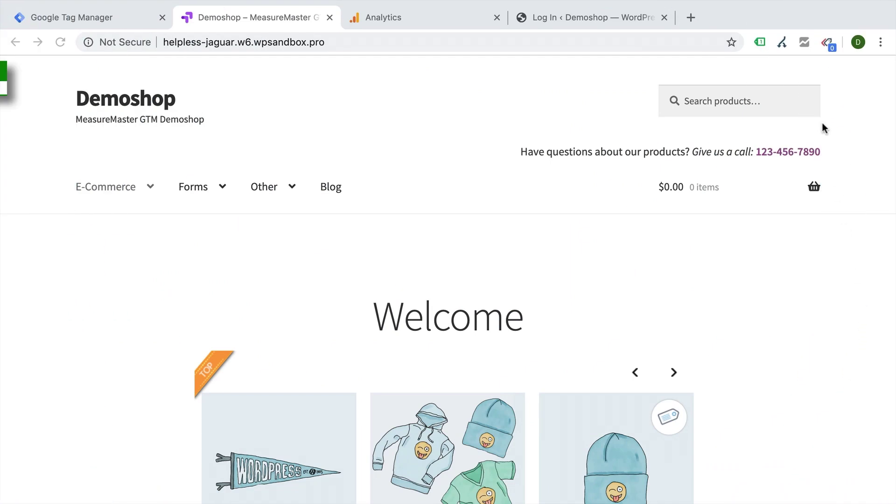
- Check Tag Assistant's findings, then follow the Blog's WordPress.org link and come back
left_click(761, 42)
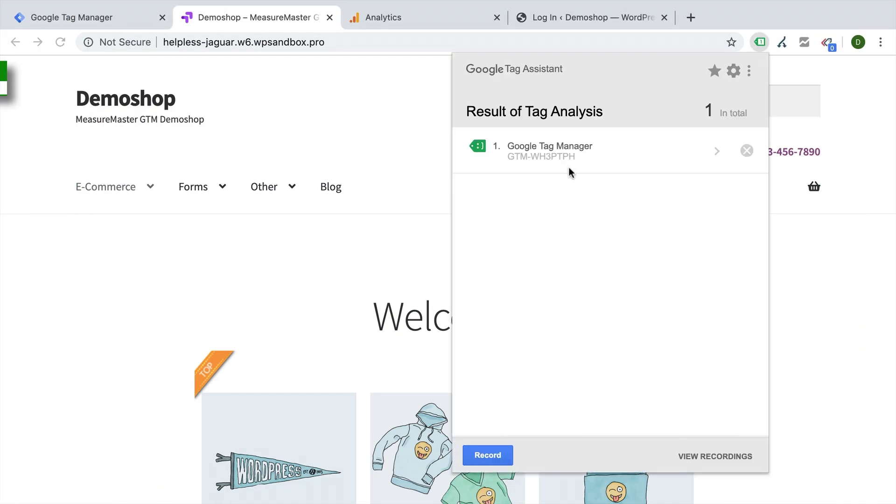
left_click(887, 388)
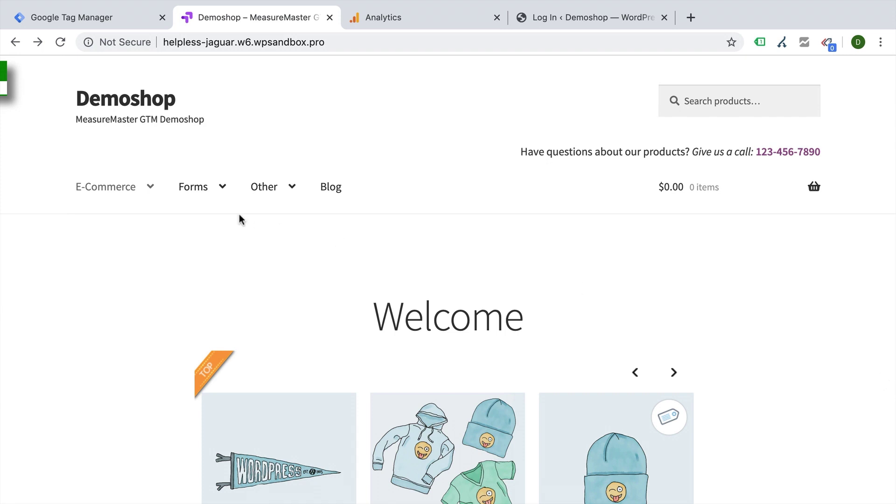
left_click(335, 190)
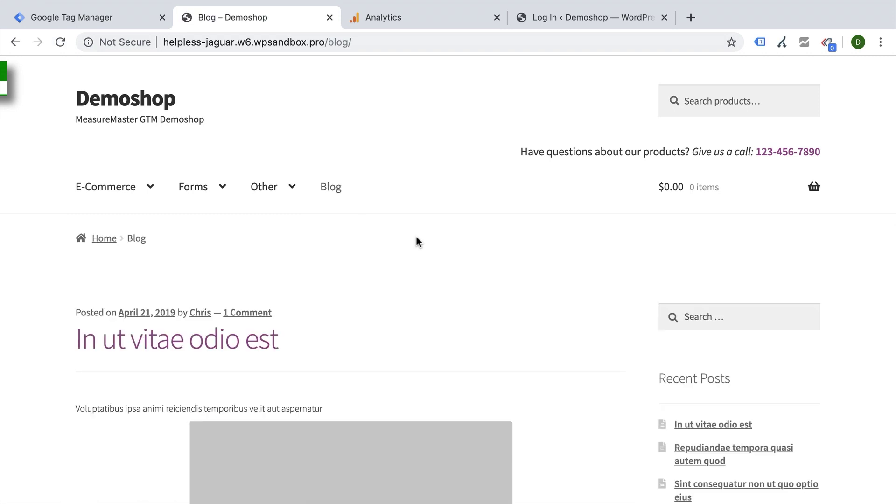
scroll(416, 236, "down", 5)
scroll(416, 236, "down", 3)
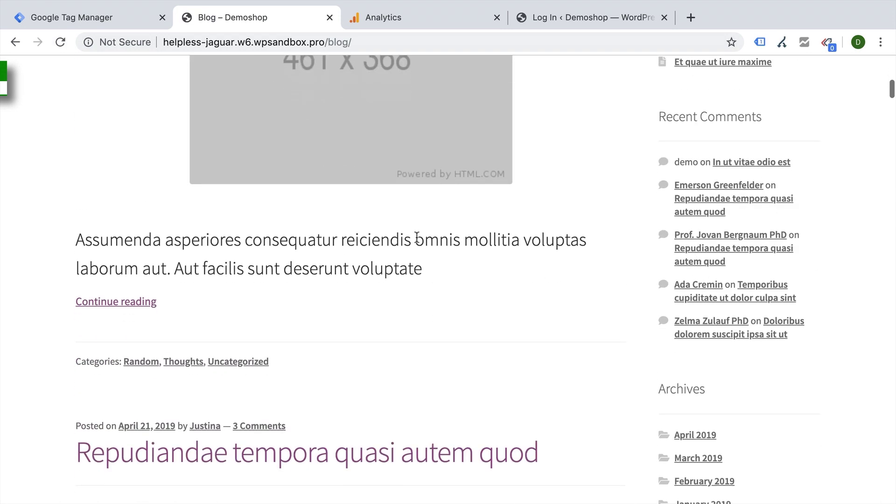
scroll(416, 237, "down", 3)
scroll(417, 238, "down", 8)
scroll(416, 238, "up", 1)
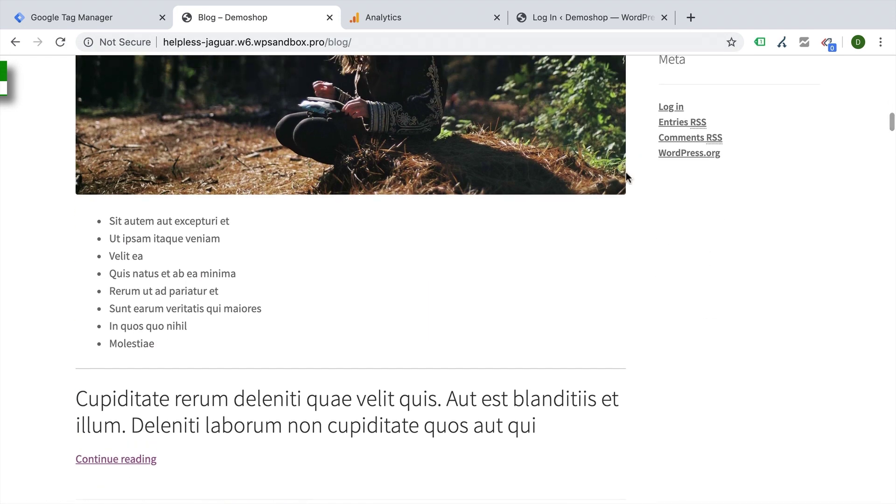
left_click(677, 155)
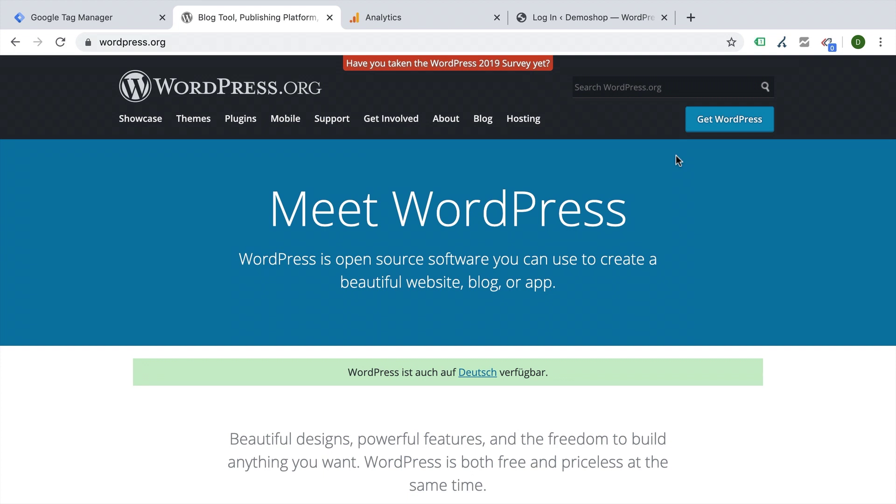
key("alt+Left")
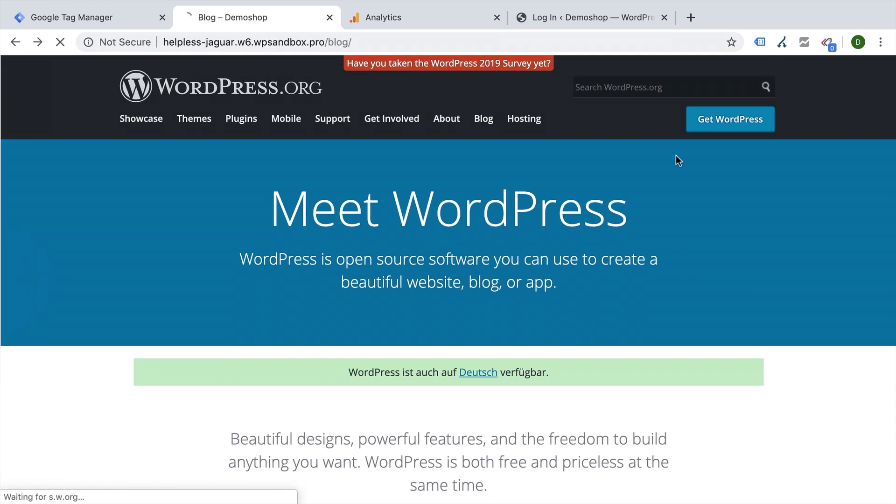
scroll(664, 201, "up", 10)
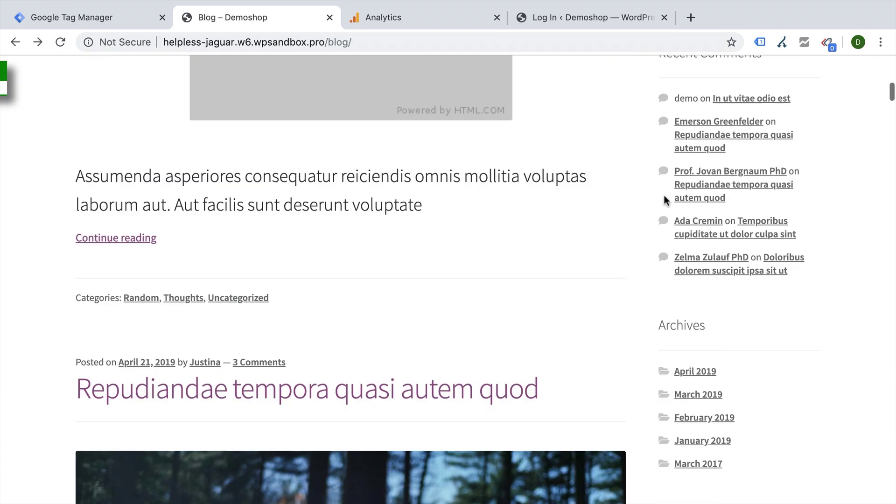
scroll(665, 201, "up", 10)
- From the shop home page, follow the Data Ninja Buy now link to Amazon
left_click(139, 103)
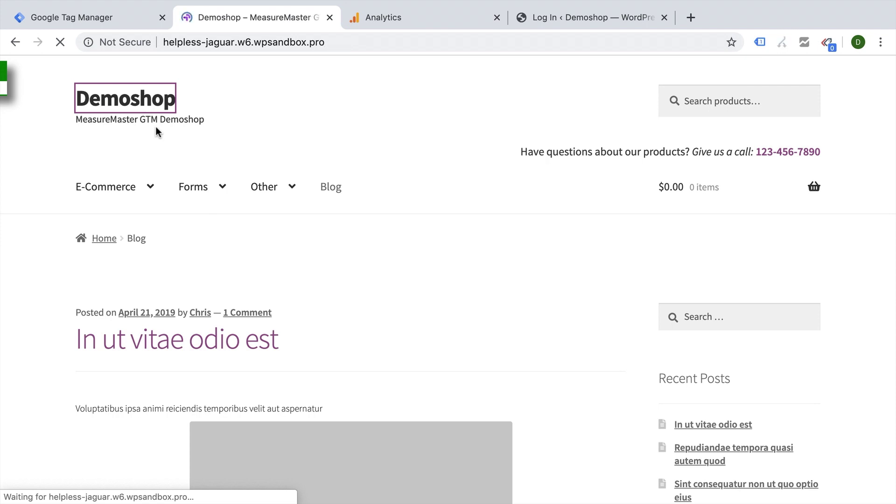
scroll(129, 195, "down", 2)
scroll(130, 195, "down", 5)
scroll(129, 196, "down", 5)
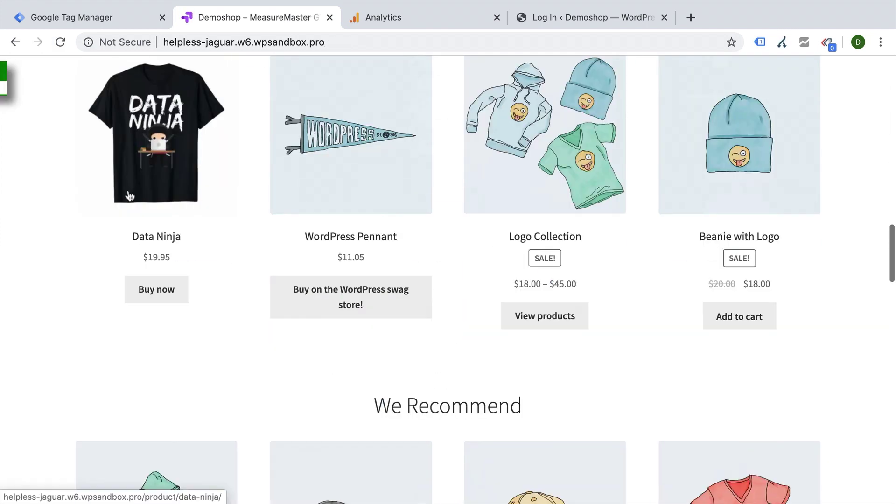
left_click(155, 297)
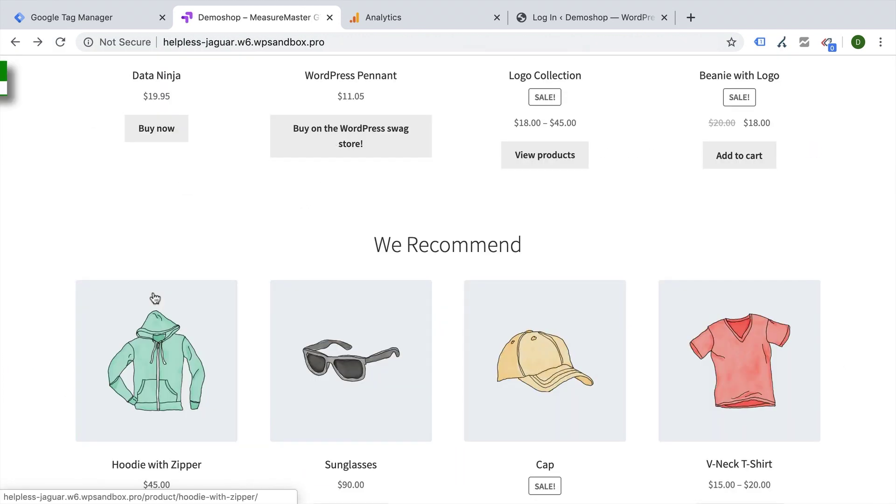
left_click(115, 20)
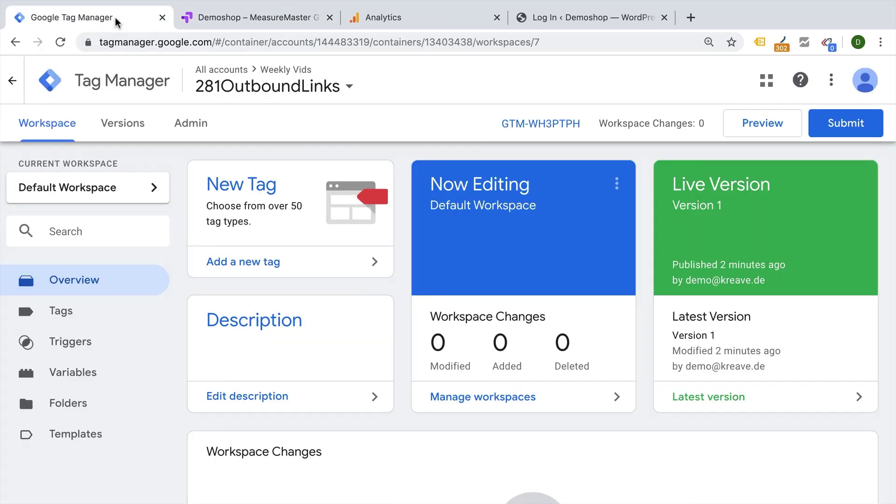
- Save a new 'Link Click' trigger of type Click - Just Links, firing on All Link Clicks
left_click(70, 342)
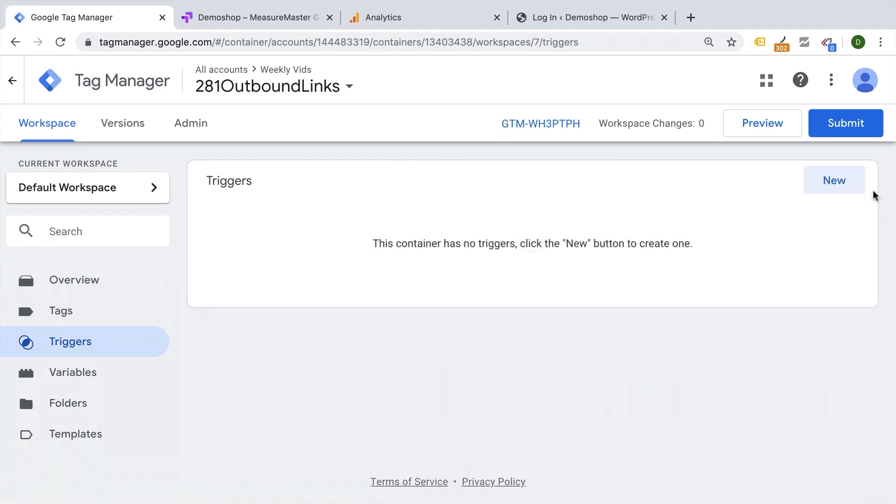
left_click(856, 190)
left_click(179, 81)
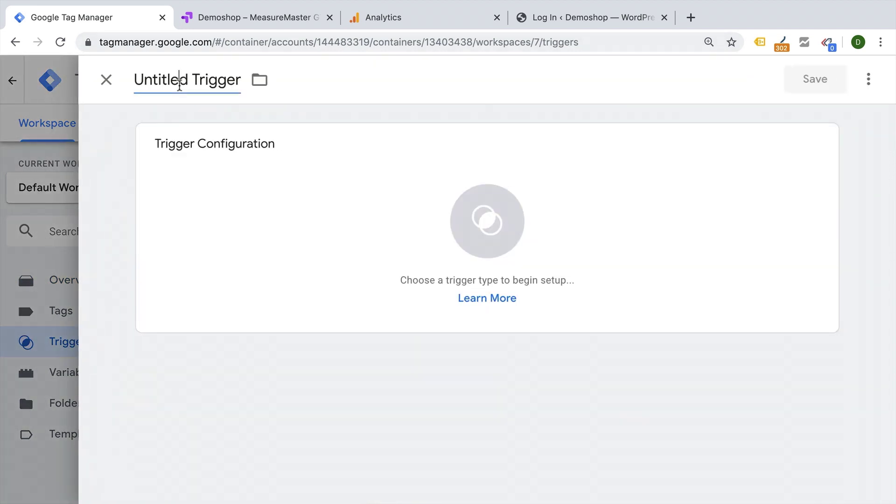
type("Link")
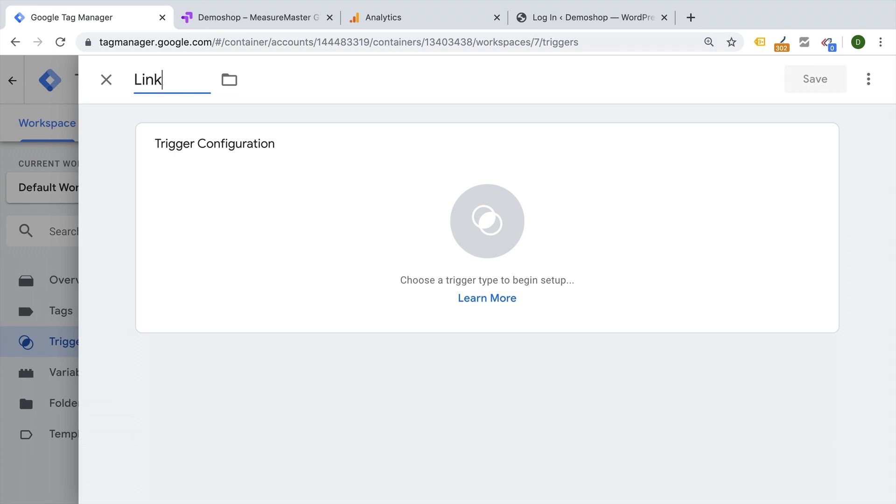
type(" Click")
mouse_move(287, 193)
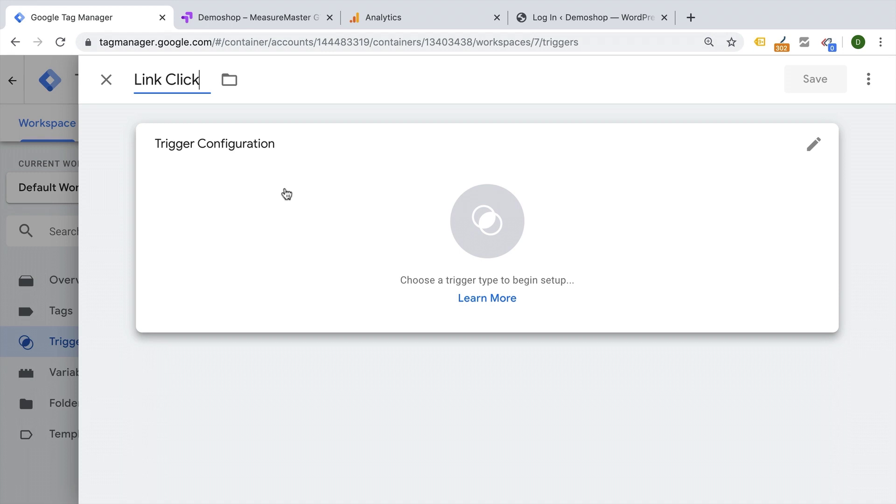
left_click(440, 230)
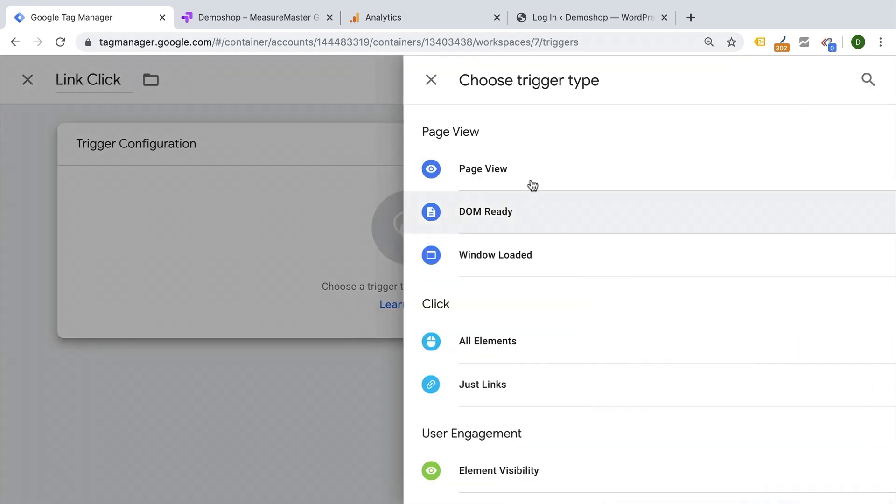
scroll(553, 308, "down", 1)
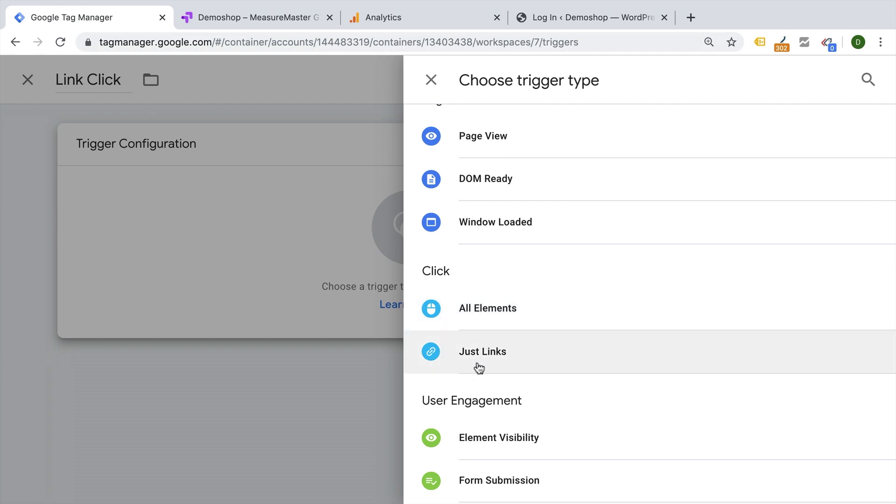
left_click(479, 367)
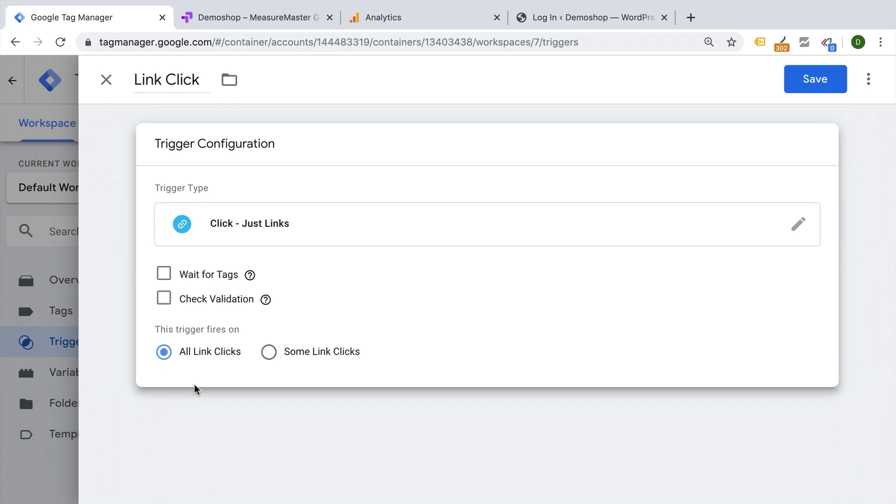
left_click(808, 78)
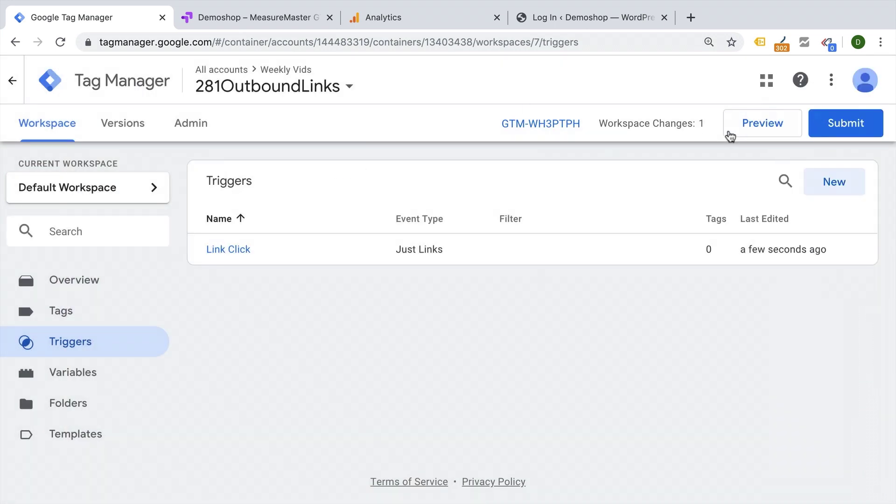
- Start Preview mode and reload the Demoshop page to show the GTM debug pane
left_click(736, 134)
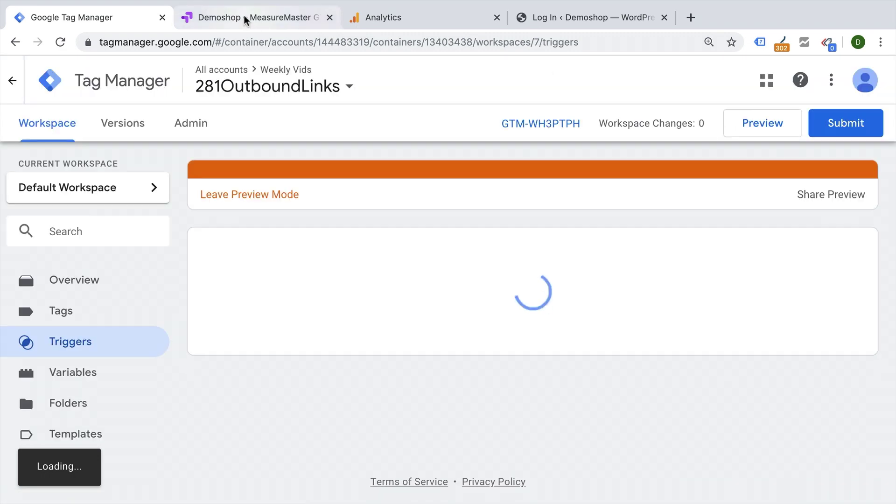
left_click(245, 17)
left_click(60, 42)
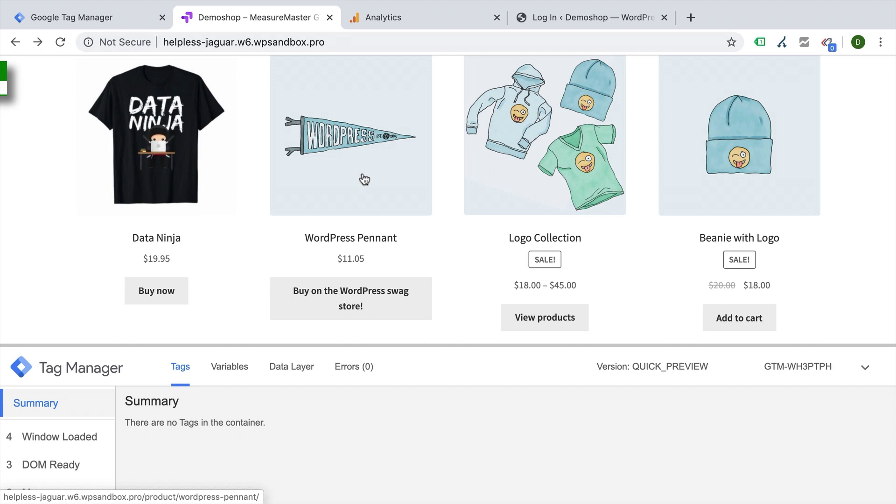
- Click the WordPress Pennant and Data Ninja links and inspect their Link Click events
left_click(365, 180, "ctrl")
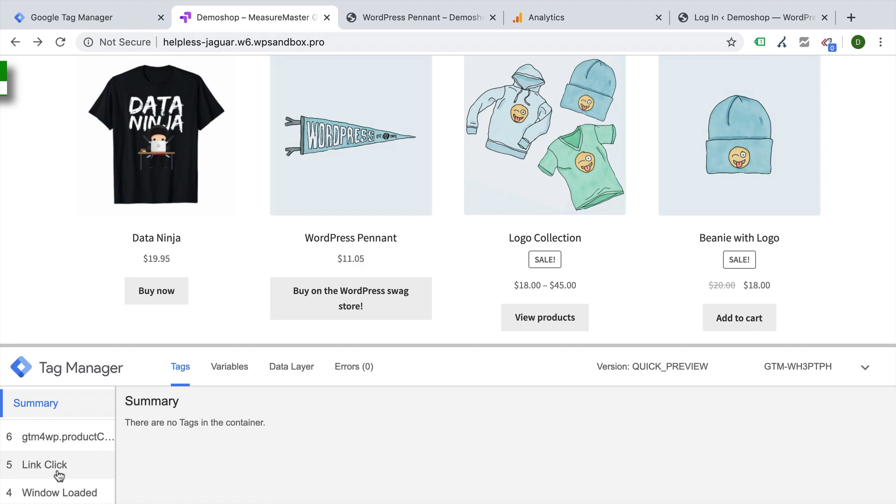
left_click(59, 473)
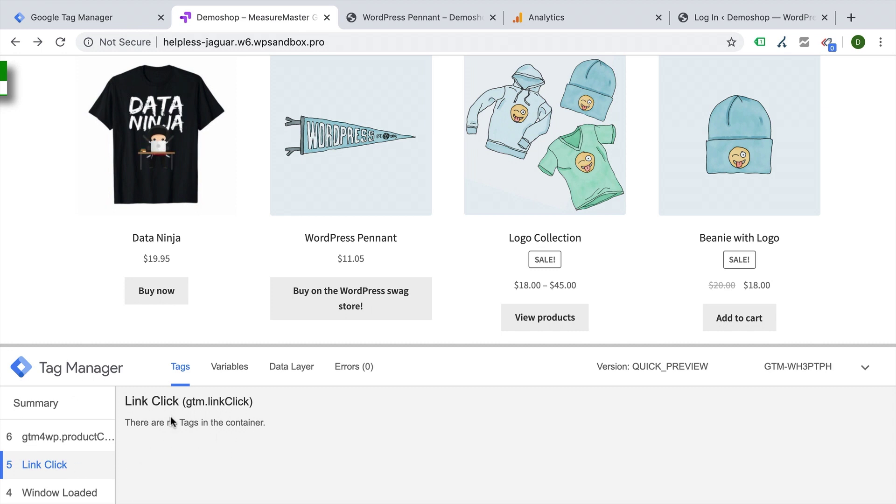
left_click(159, 297)
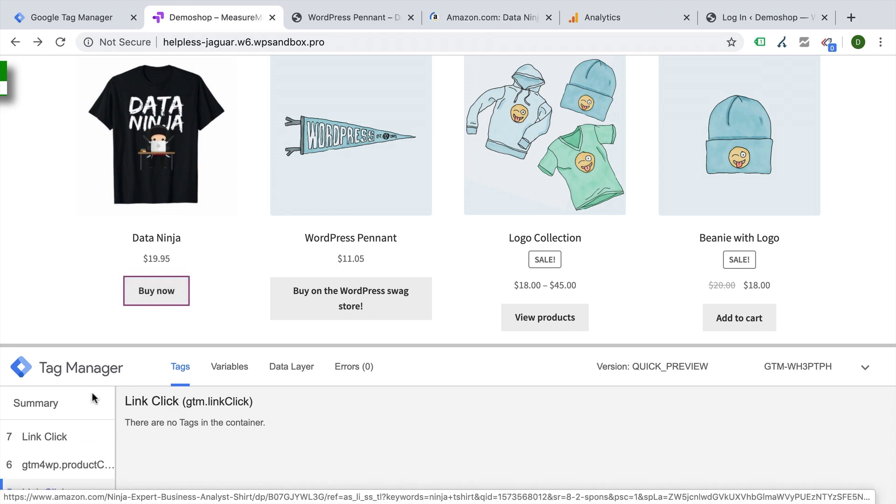
left_click(52, 440)
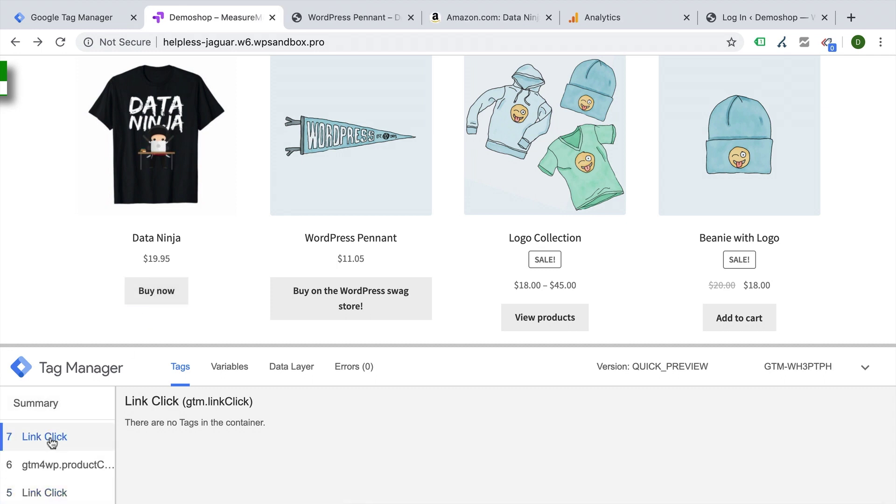
- Look over the opened Pennant and Amazon pages, then return to the shop and Tag Manager
left_click(347, 18)
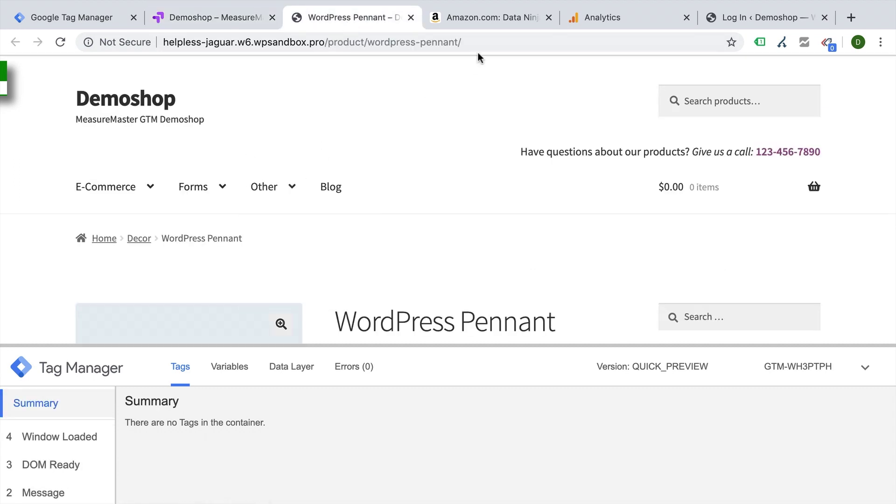
left_click(480, 18)
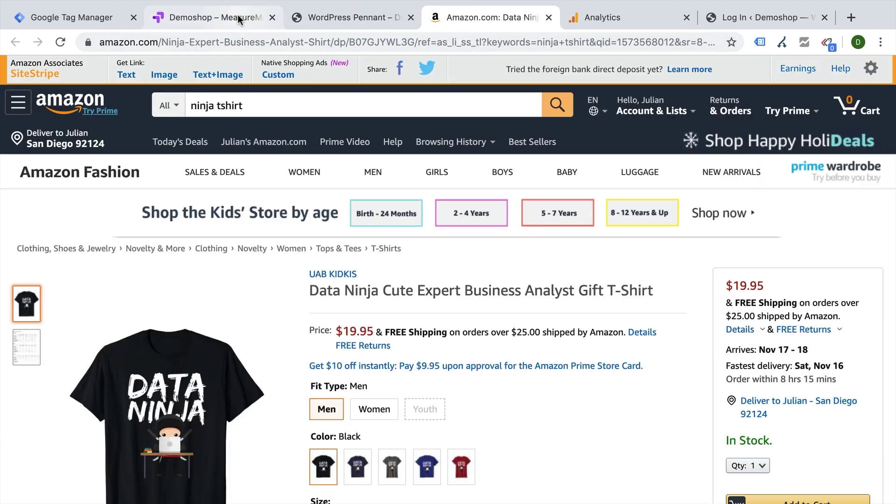
left_click(210, 17)
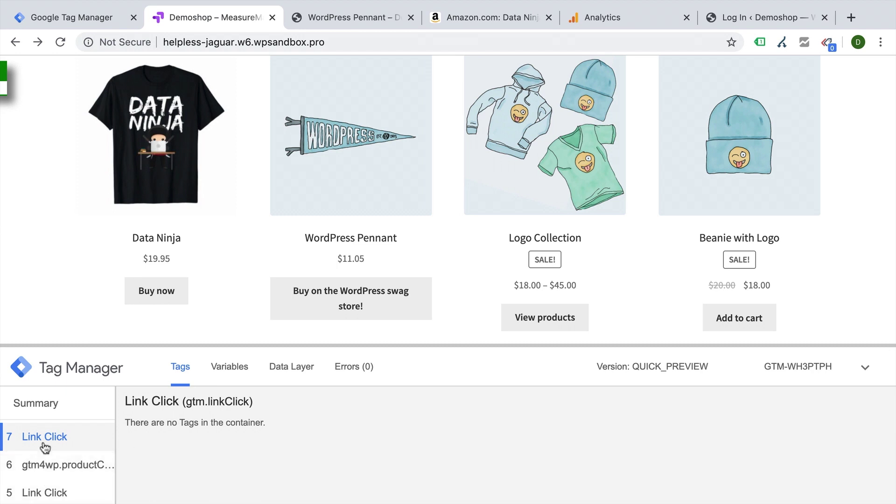
scroll(49, 462, "down", 1)
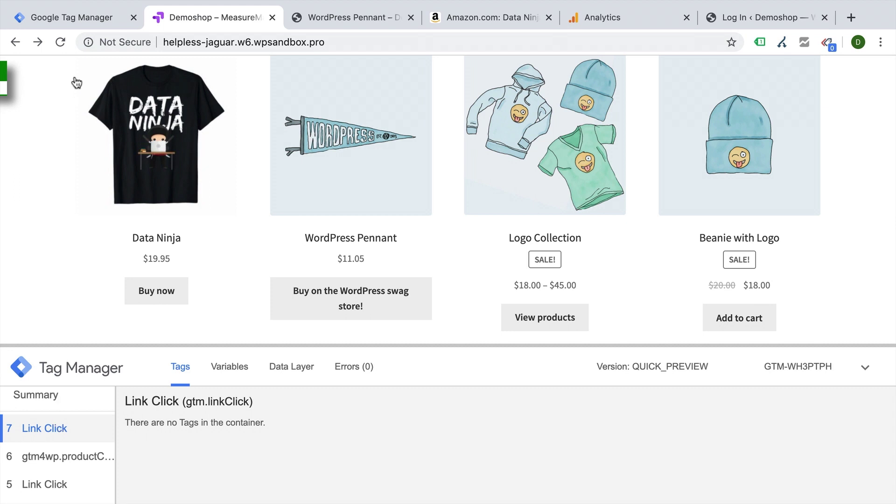
left_click(74, 18)
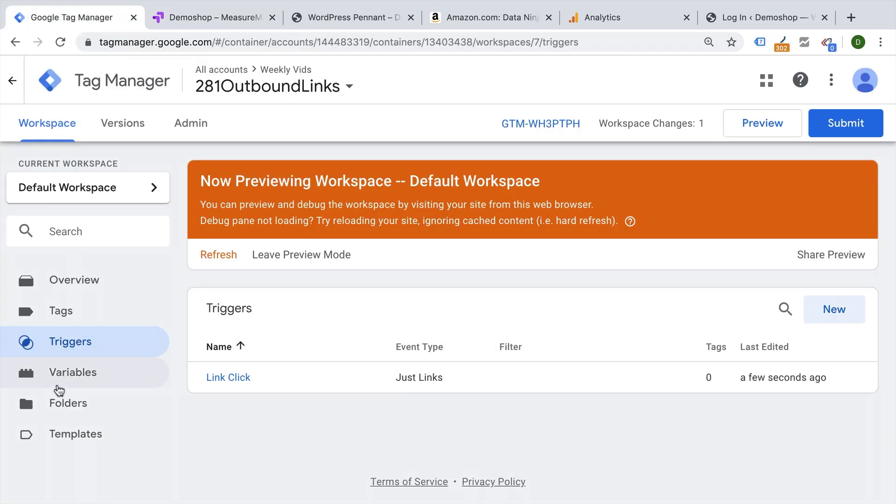
- Create a new Auto-Event Variable reading Element URL with component type Is Outbound
left_click(73, 372)
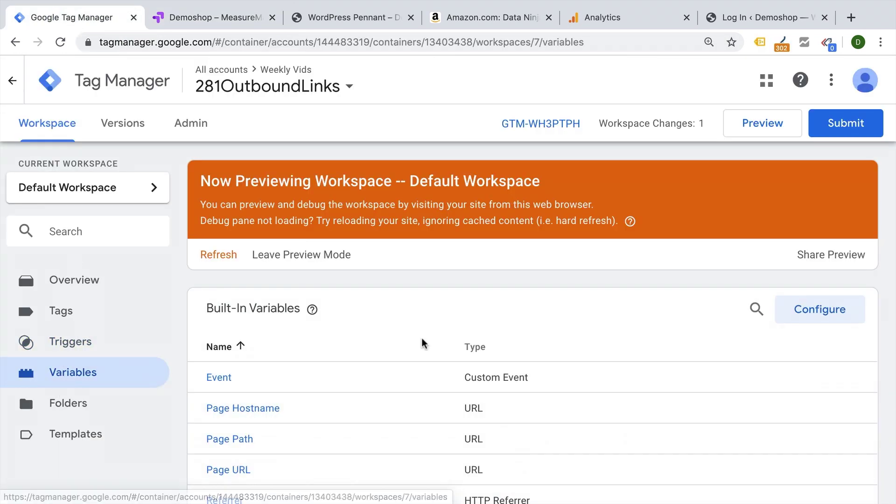
scroll(422, 343, "down", 5)
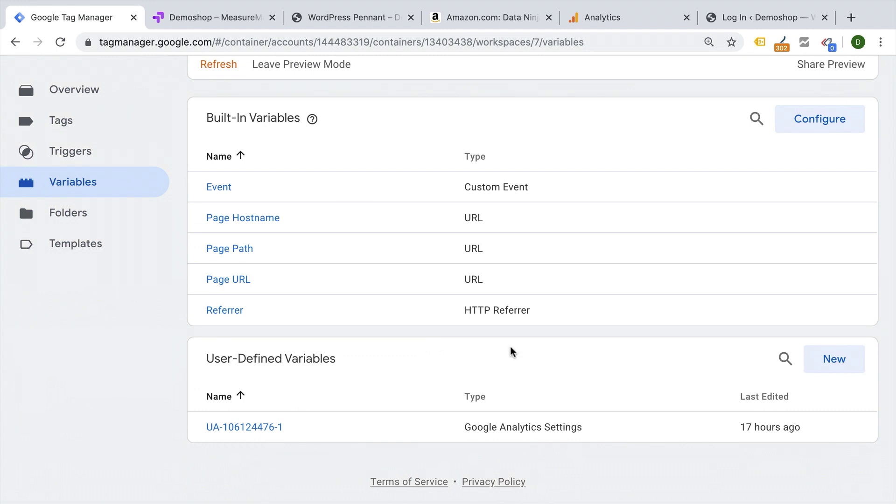
left_click(827, 361)
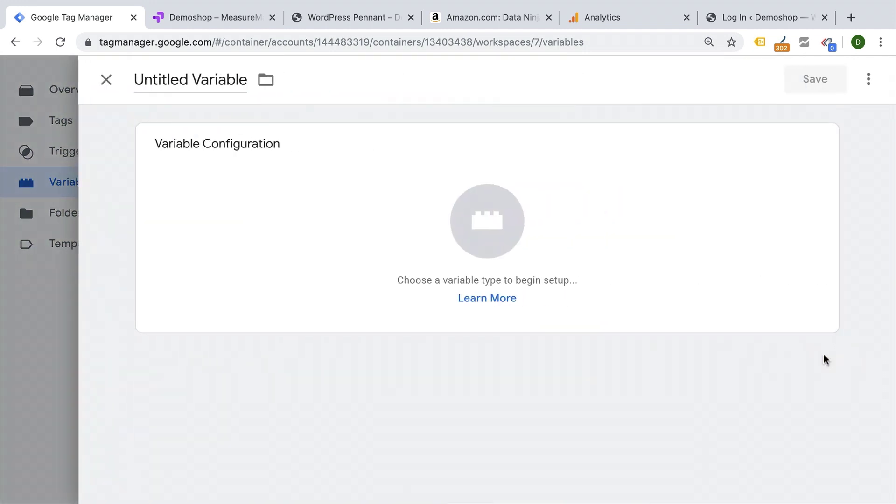
left_click(233, 171)
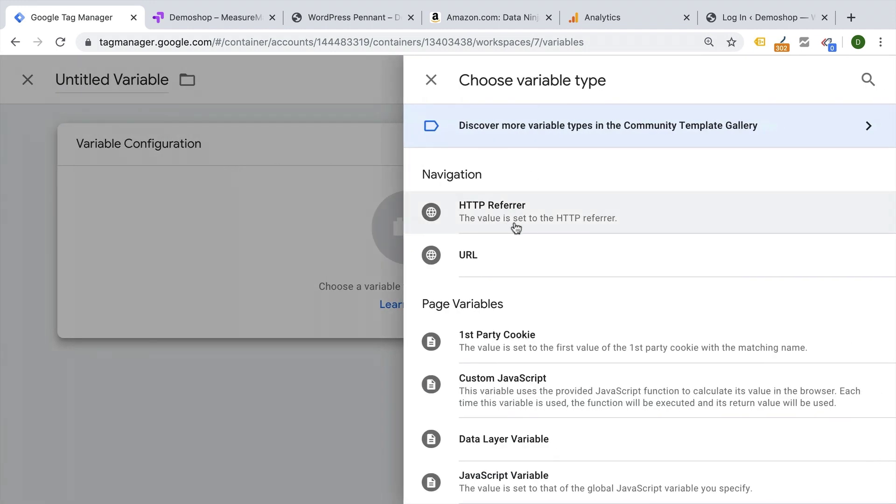
scroll(514, 223, "down", 2)
scroll(514, 222, "down", 3)
scroll(514, 221, "down", 1)
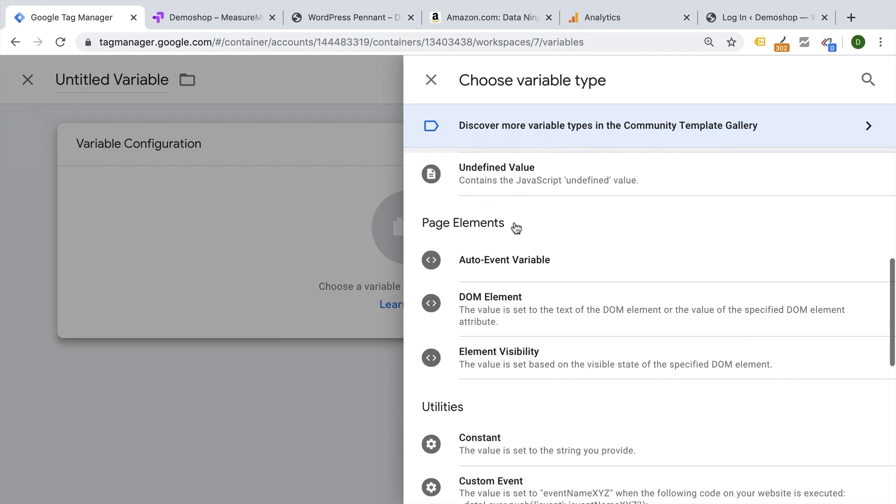
left_click(499, 259)
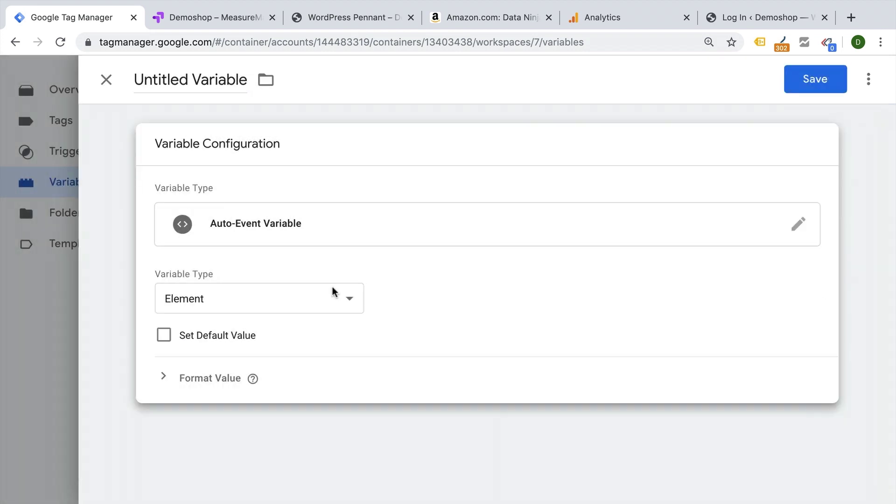
left_click(306, 300)
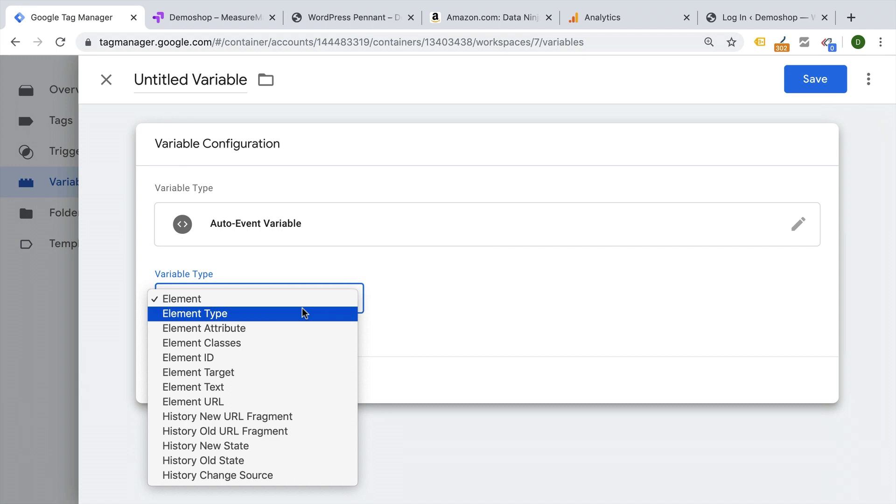
left_click(257, 401)
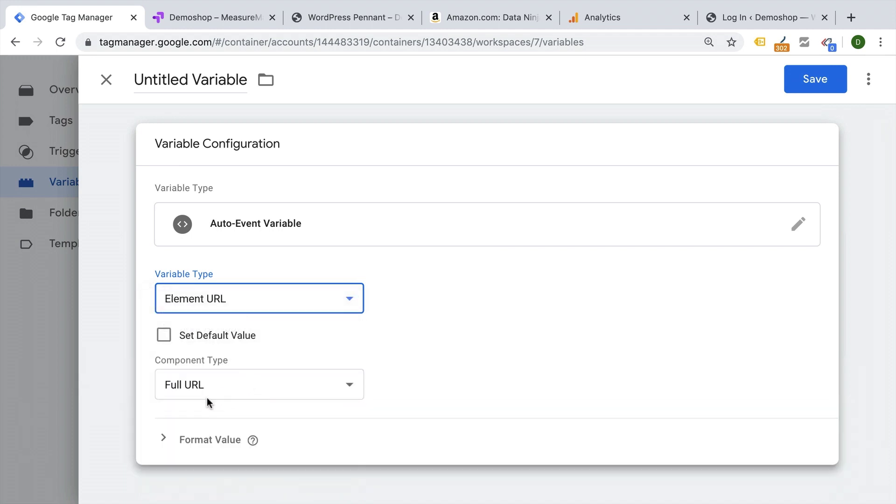
left_click(241, 385)
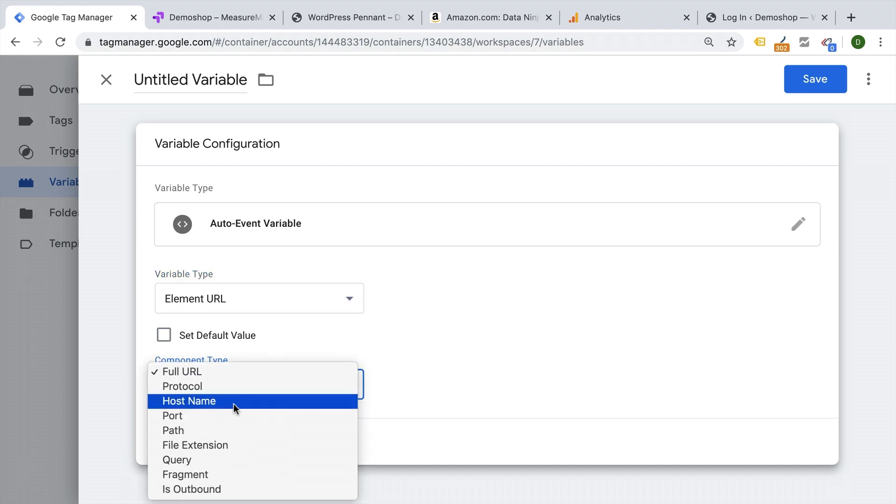
left_click(199, 489)
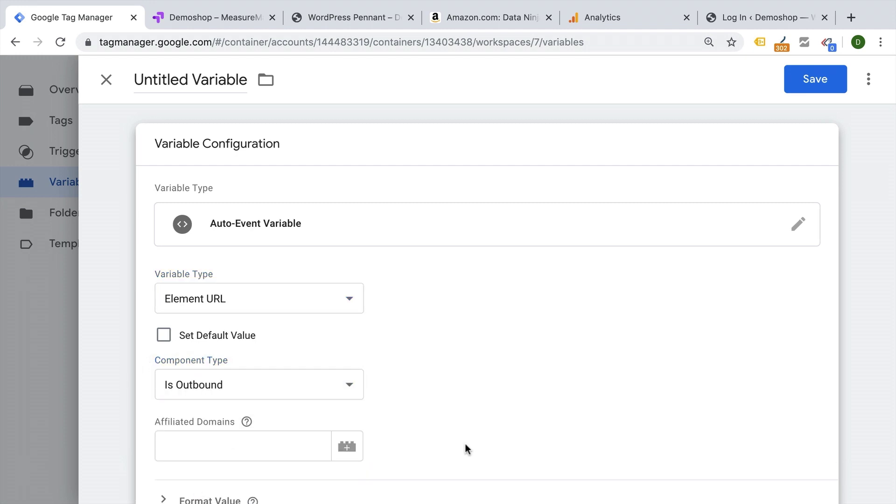
scroll(467, 449, "down", 1)
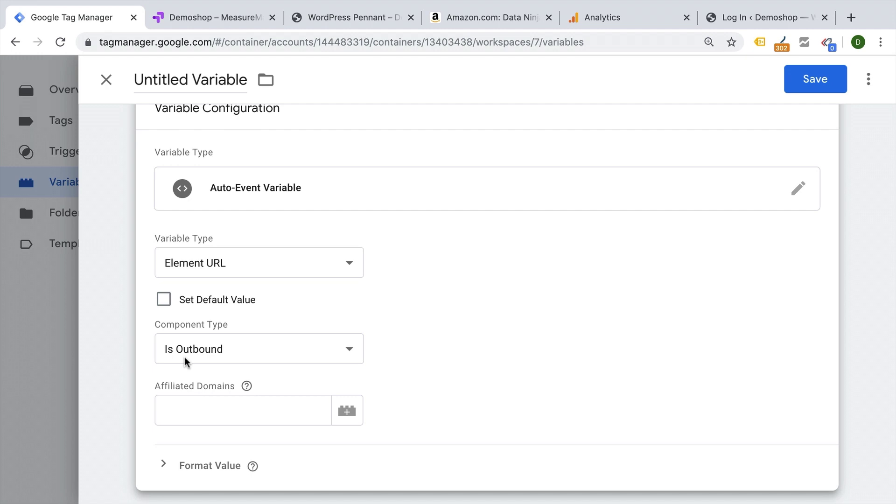
- Add paypal.com as an affiliated domain, name the variable 'aev - Is Outbound', and save it
left_click(196, 409)
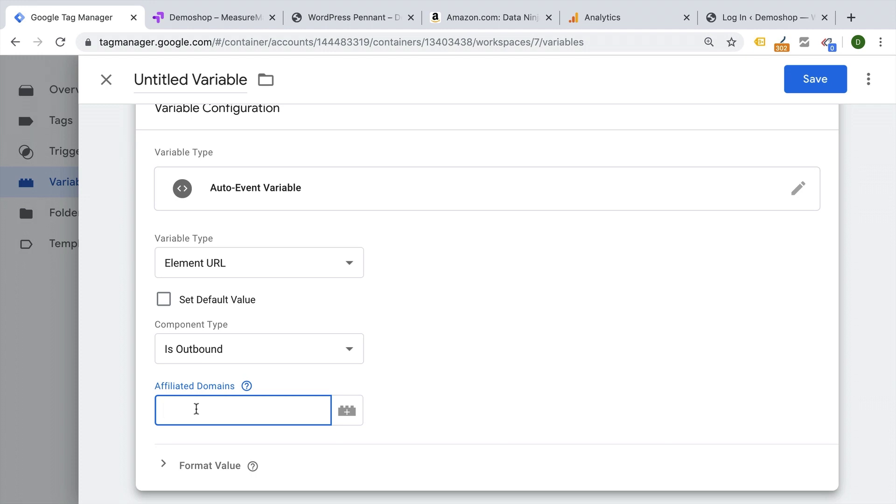
type("pa")
type("ypal.com")
left_click(185, 80)
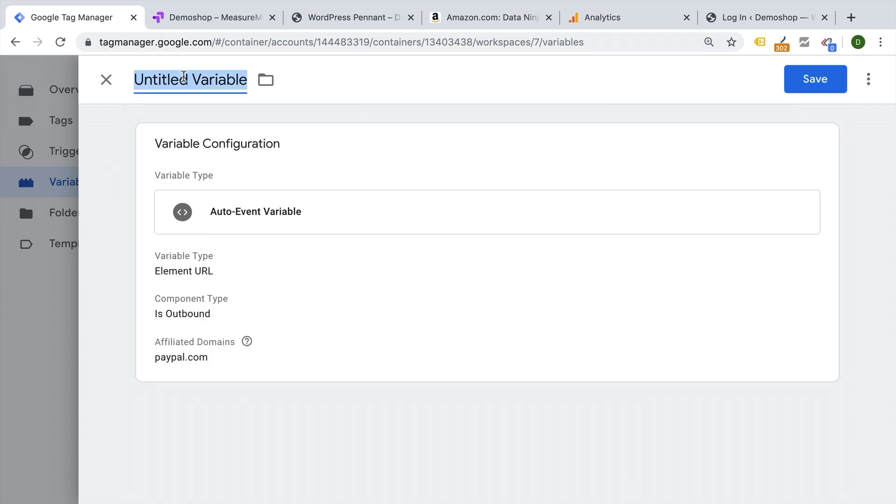
type("aev - Is Outbound")
left_click(815, 79)
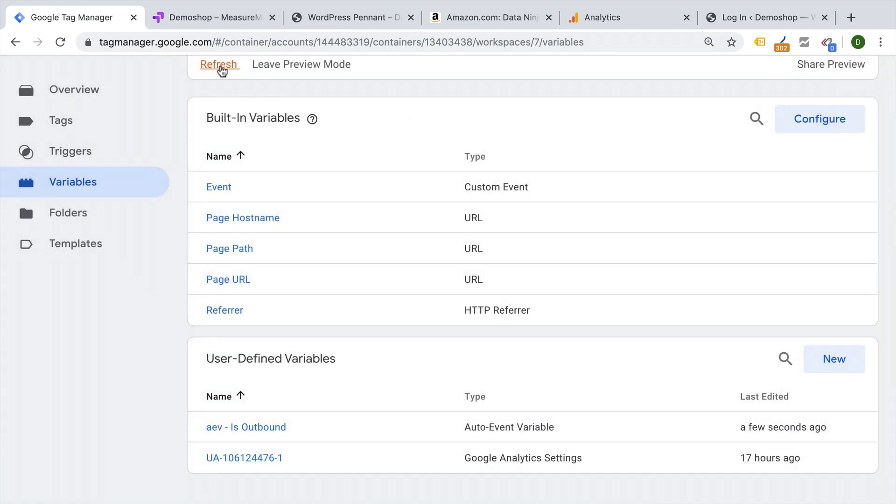
left_click(221, 67)
- Refresh preview, reload Demoshop, click WordPress Pennant and Data Ninja, and inspect a Link Click event
left_click(219, 239)
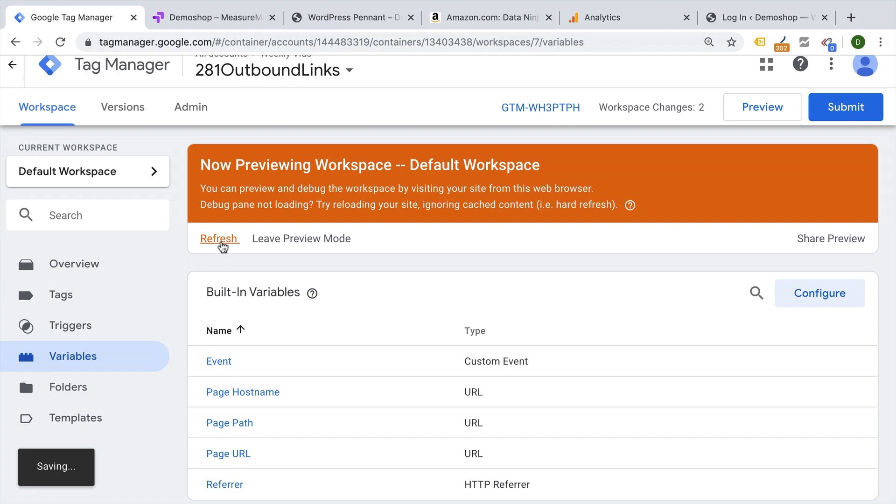
left_click(210, 16)
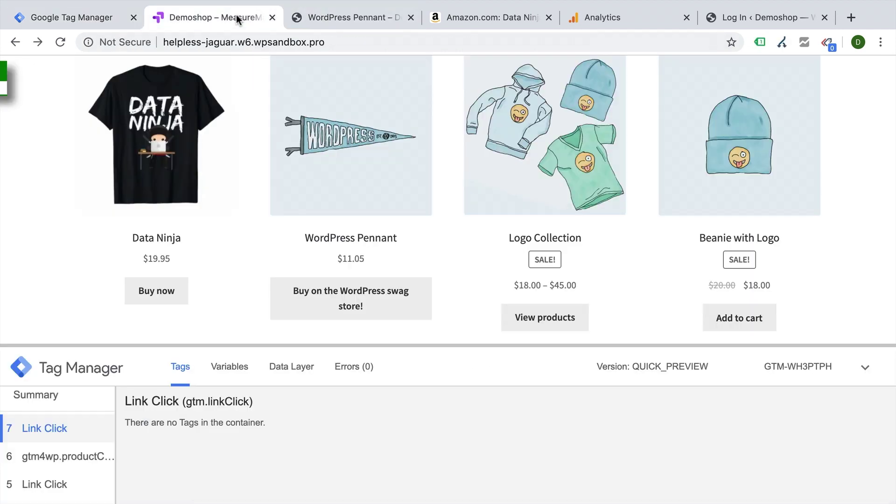
key("F5")
left_click(411, 17)
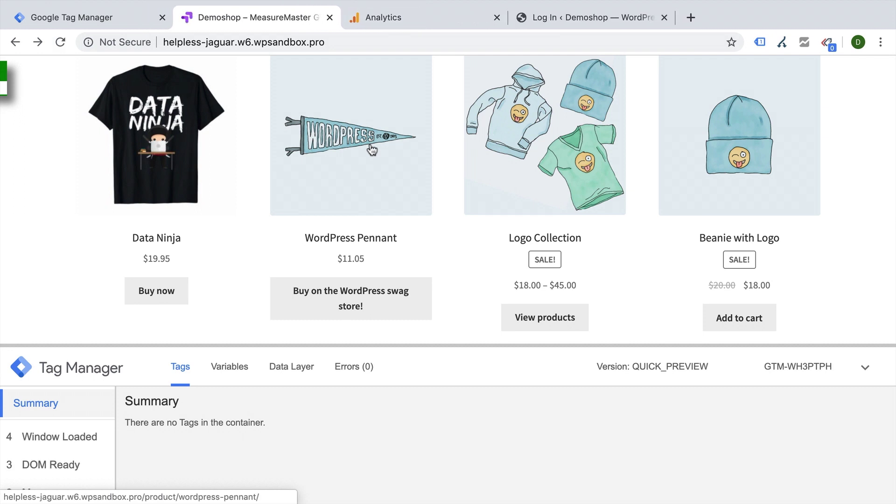
left_click(372, 150)
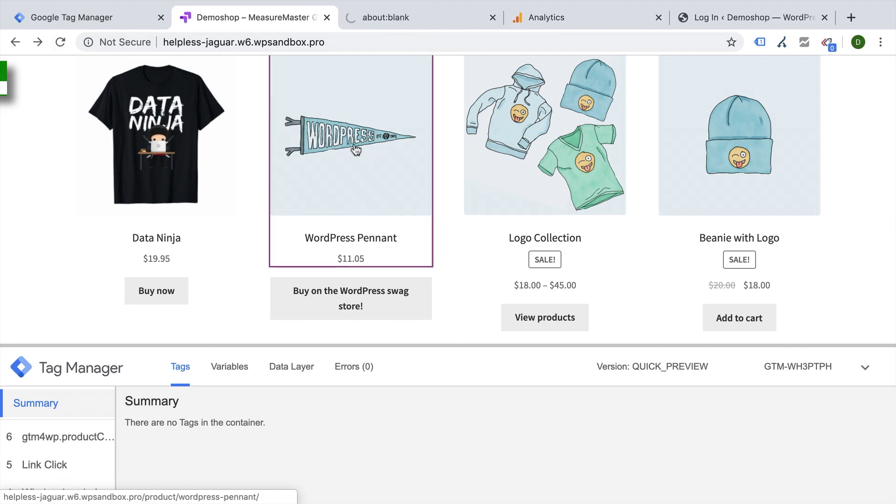
left_click(121, 146)
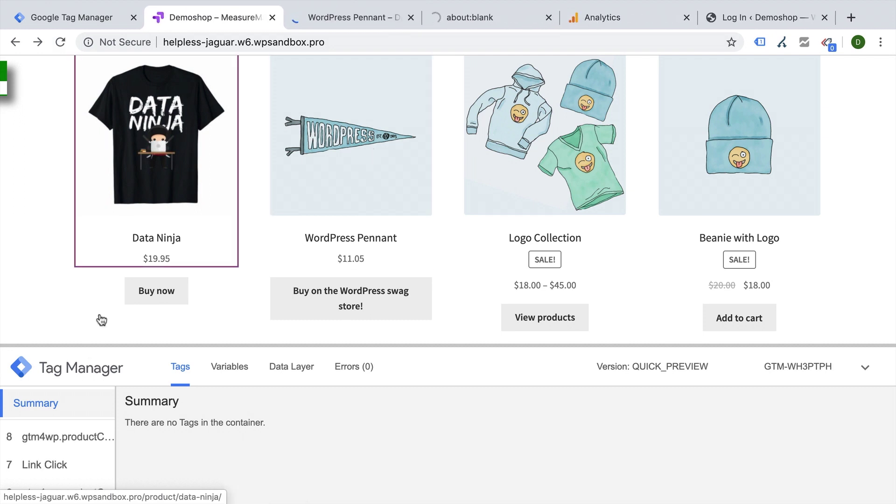
scroll(67, 452, "down", 3)
scroll(67, 420, "down", 2)
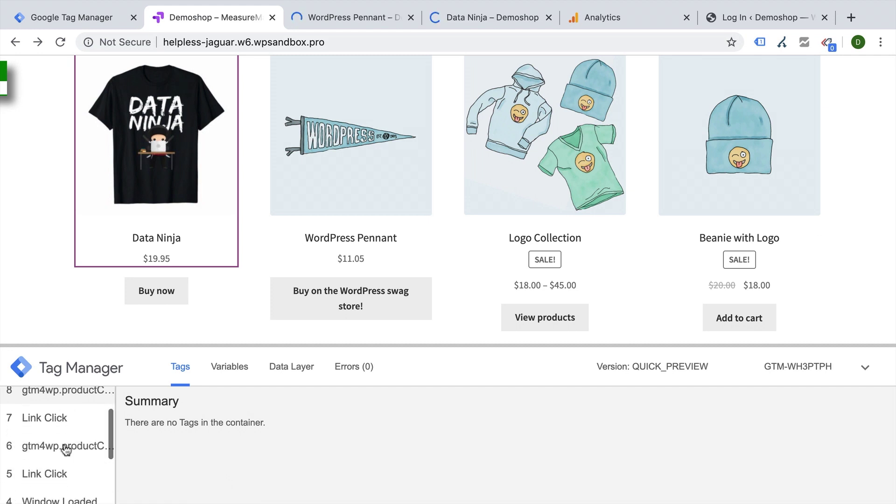
left_click(52, 474)
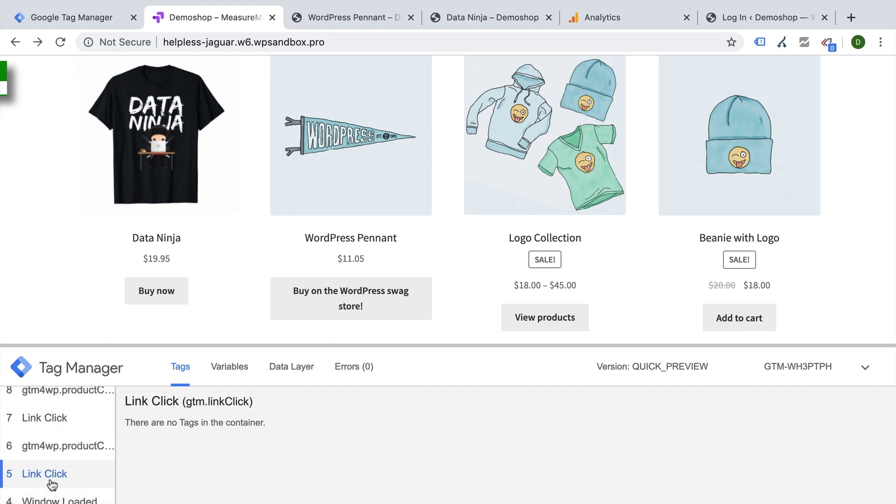
- See aev - Is Outbound false on product-link clicks, then true after Data Ninja's Buy now
left_click(230, 367)
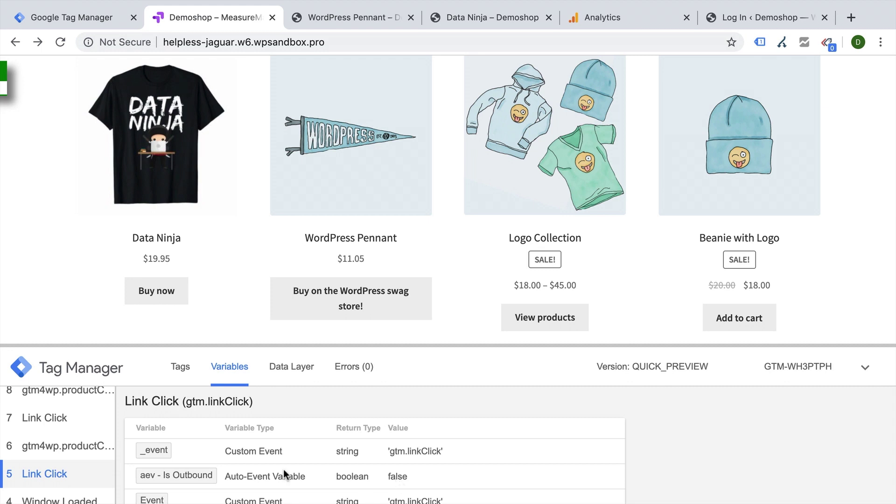
left_click(90, 428)
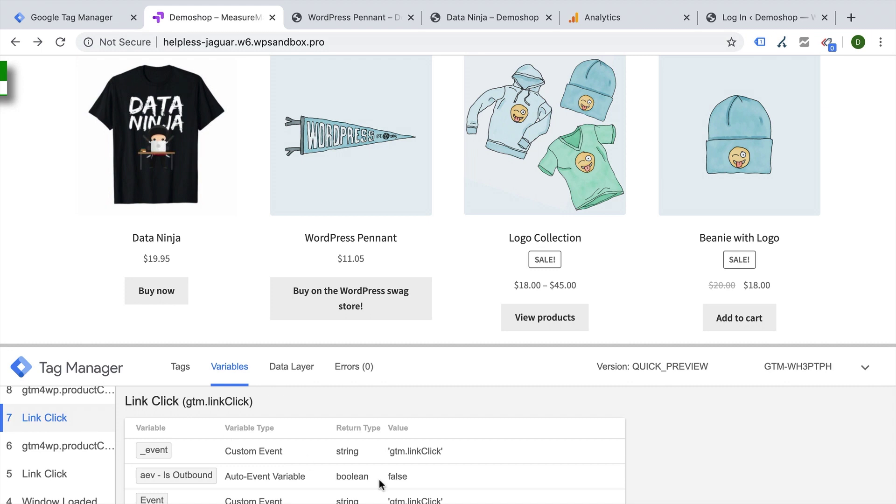
left_click(466, 17)
left_click(231, 18)
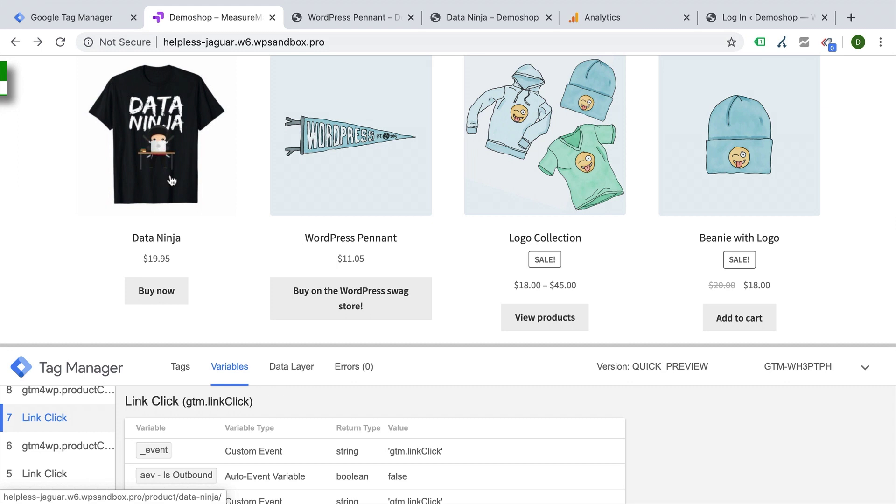
left_click(153, 300)
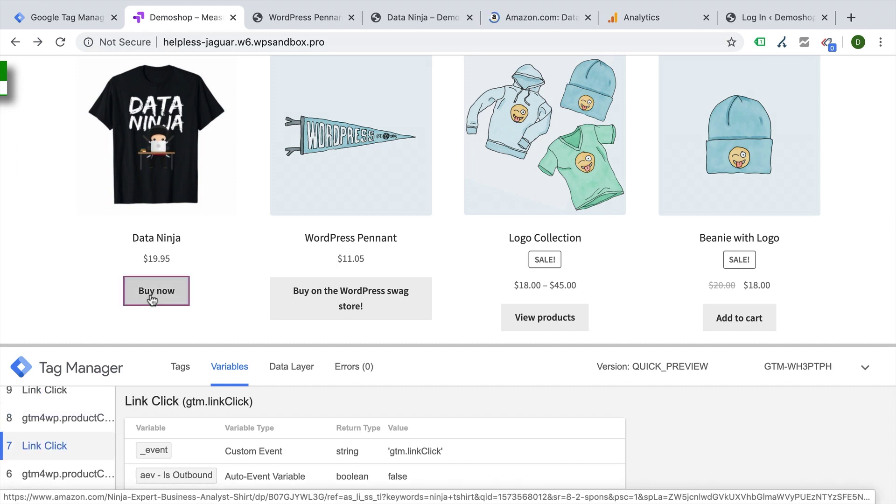
left_click(60, 396)
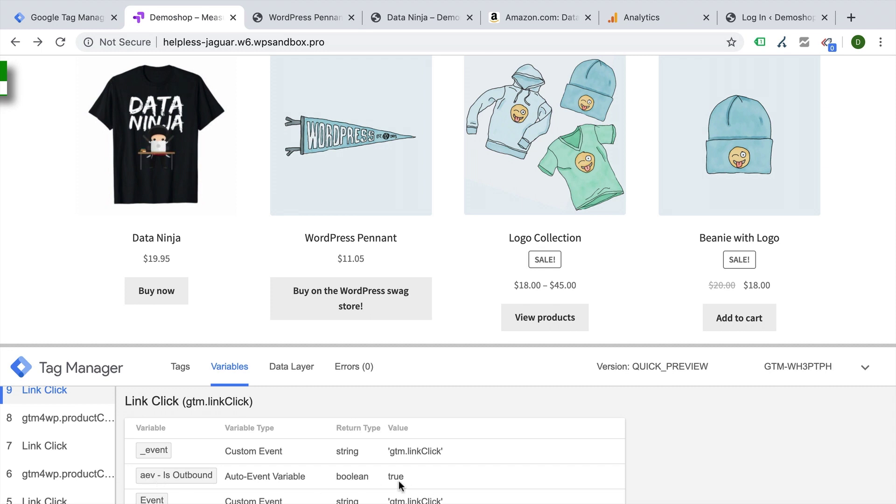
- Open the Link Click trigger, rename it 'Link Click - Outbound Links', and edit its configuration
left_click(66, 18)
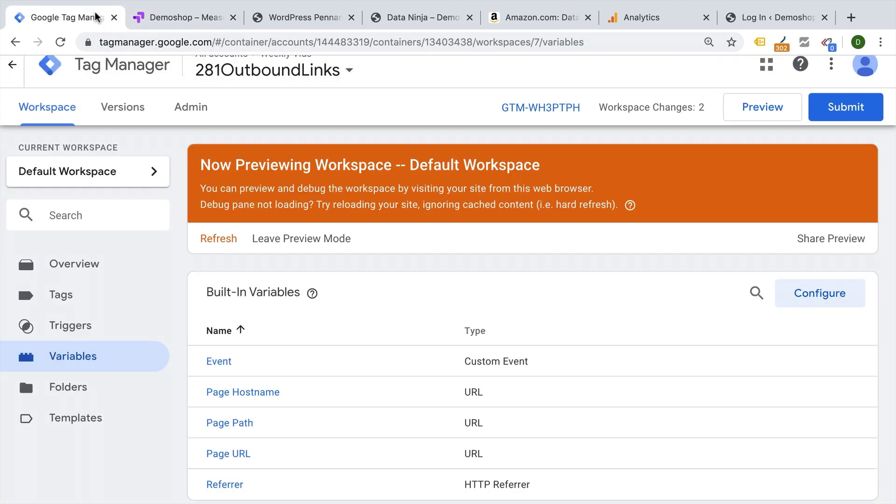
left_click(54, 326)
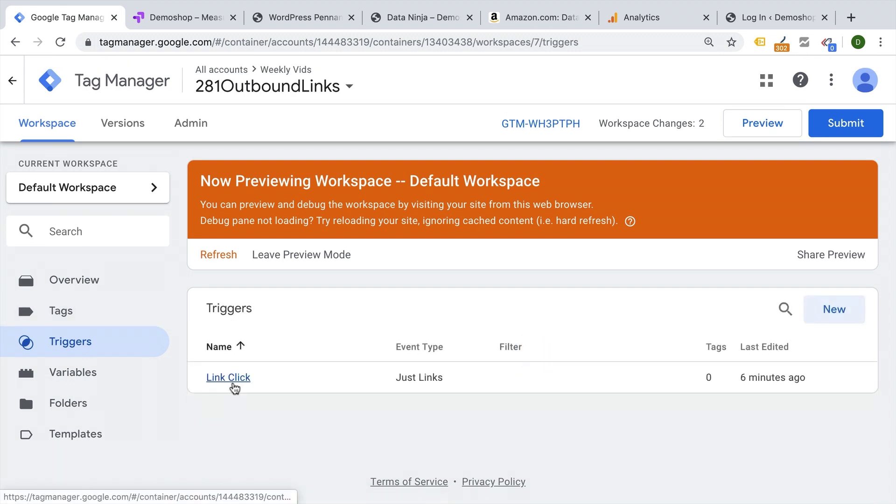
left_click(228, 377)
left_click(202, 80)
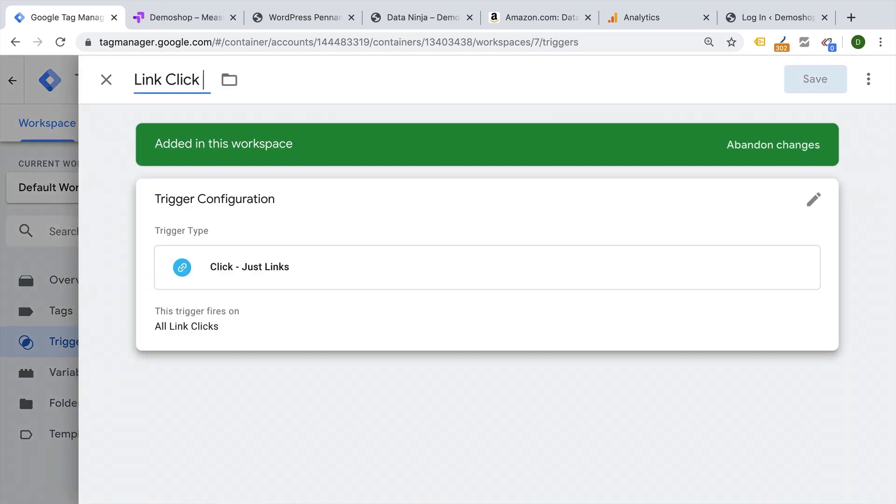
type("- Outbound Links")
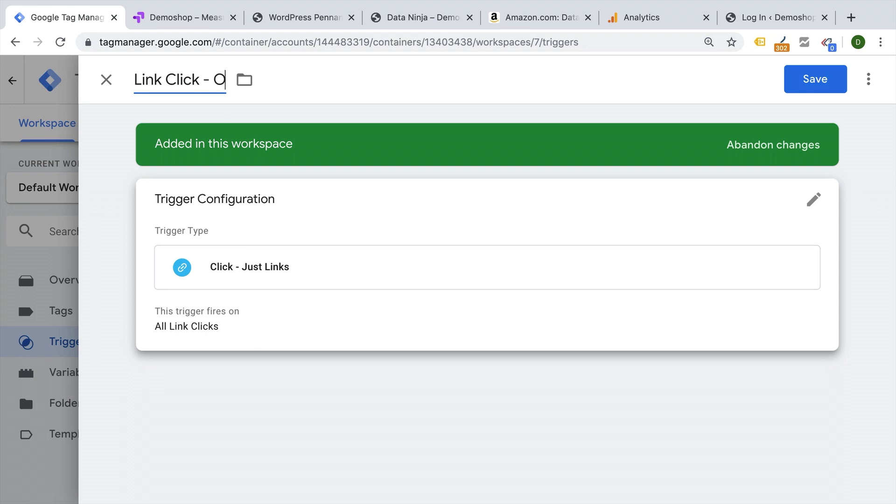
left_click(365, 332)
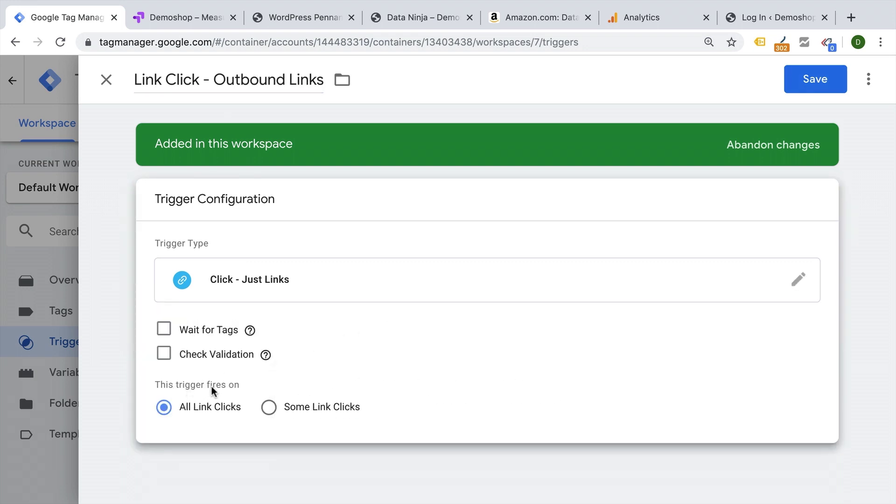
- Choose Some Link Clicks with condition aev - Is Outbound equals true, and enable Wait for Tags
left_click(269, 407)
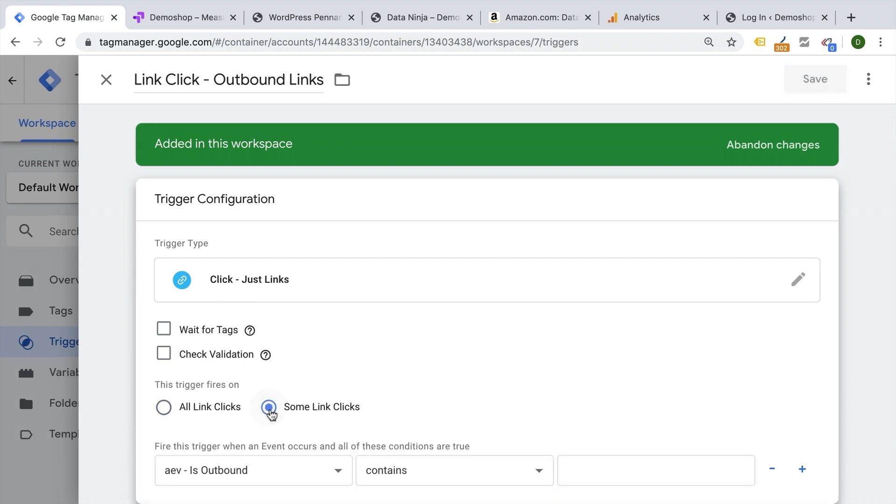
scroll(270, 412, "down", 1)
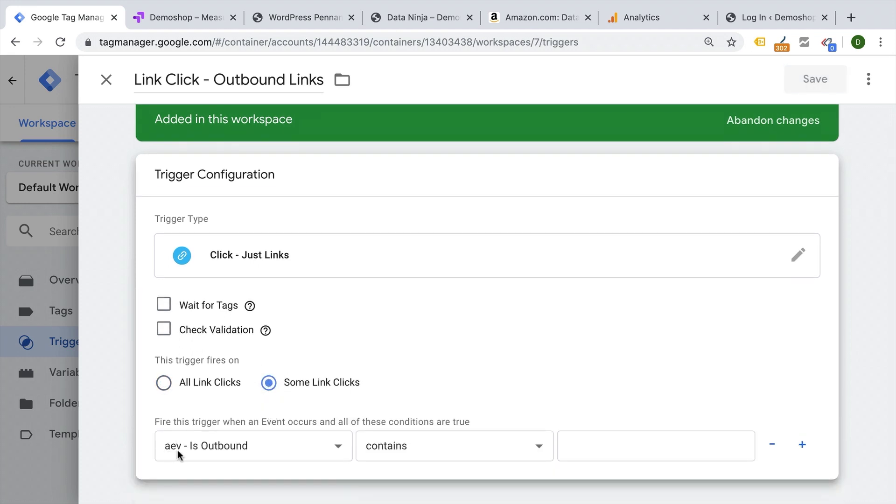
left_click(394, 448)
left_click(392, 432)
left_click(614, 450)
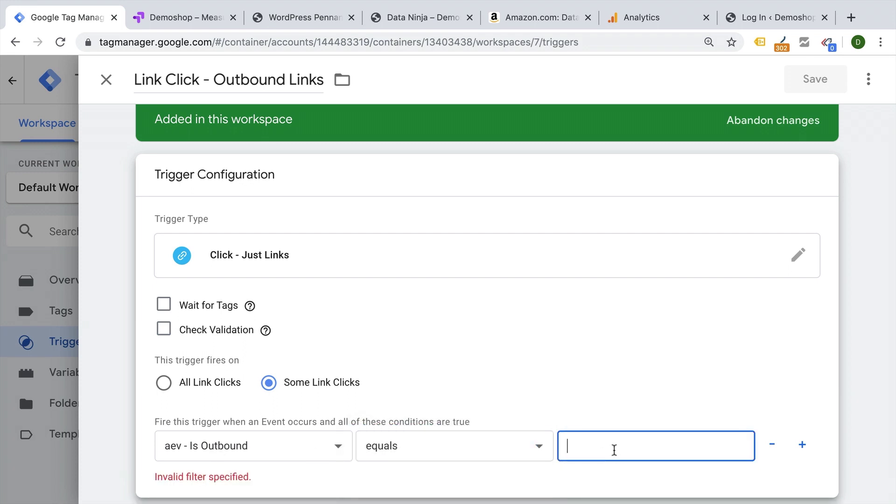
type("true")
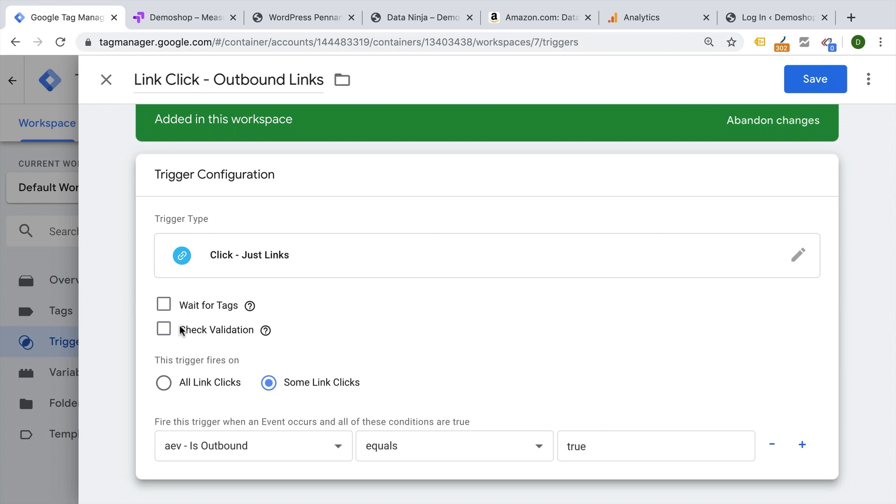
left_click(164, 305)
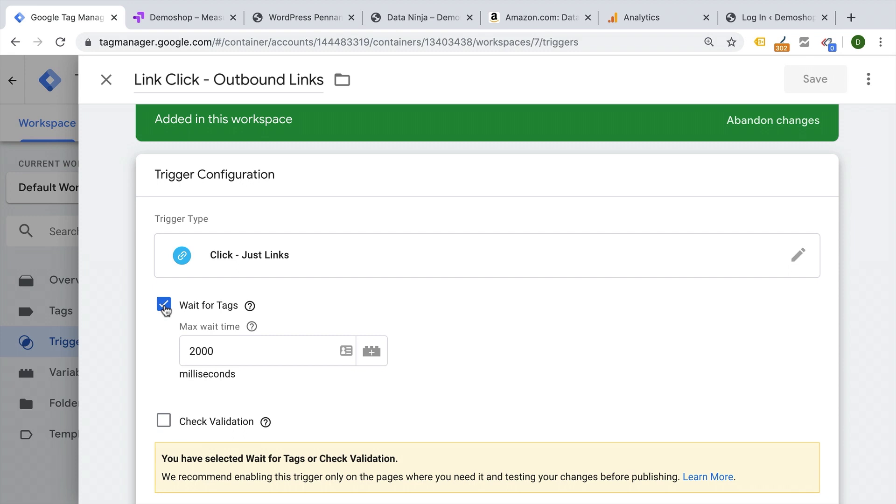
scroll(165, 310, "down", 2)
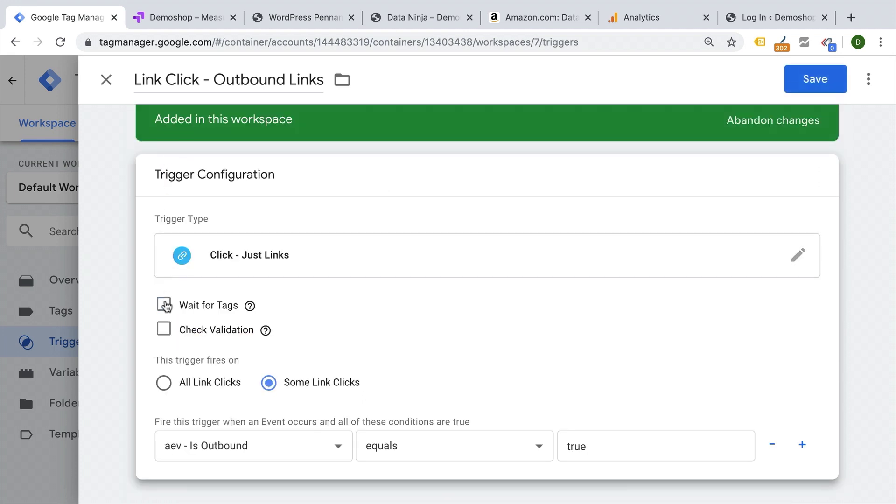
scroll(149, 398, "down", 1)
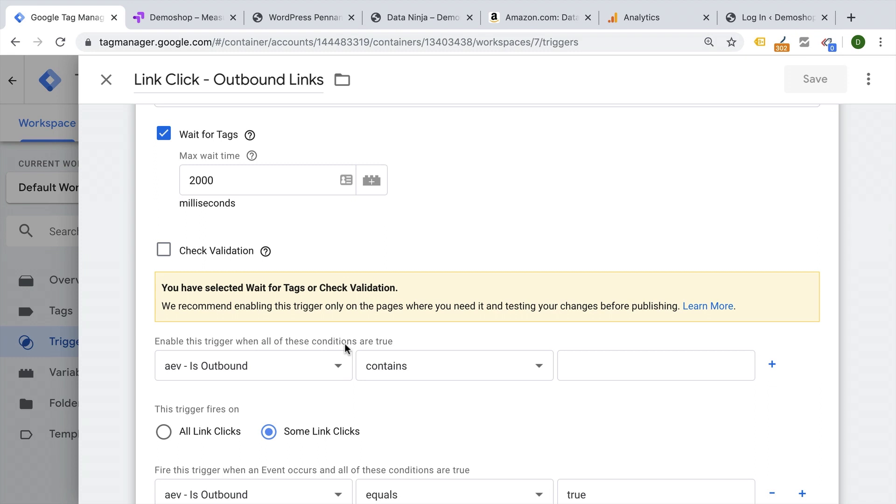
- Enable the Outbound Links trigger where Page URL matches RegEx .*, save it, and view Tags
left_click(291, 371)
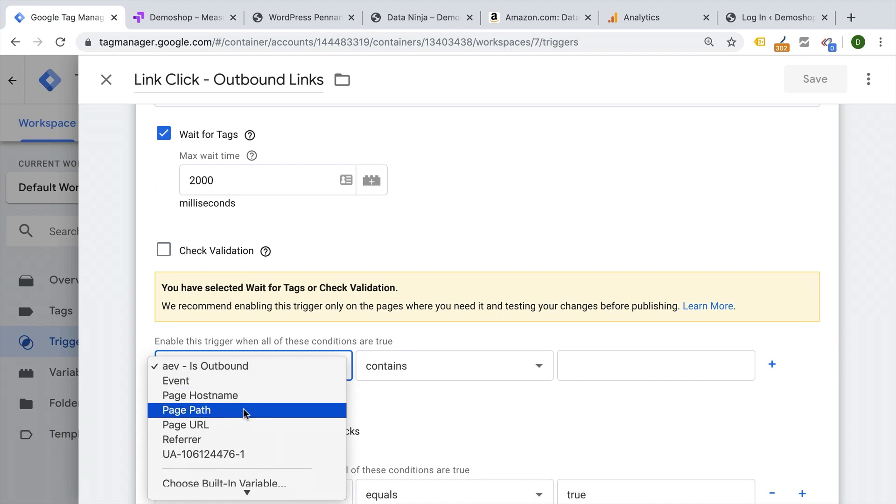
left_click(225, 424)
left_click(464, 366)
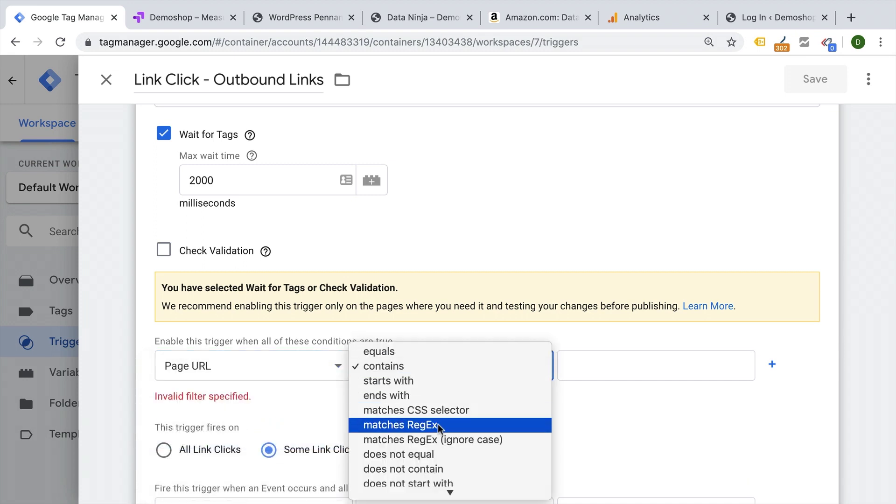
left_click(437, 425)
left_click(597, 369)
type(".*")
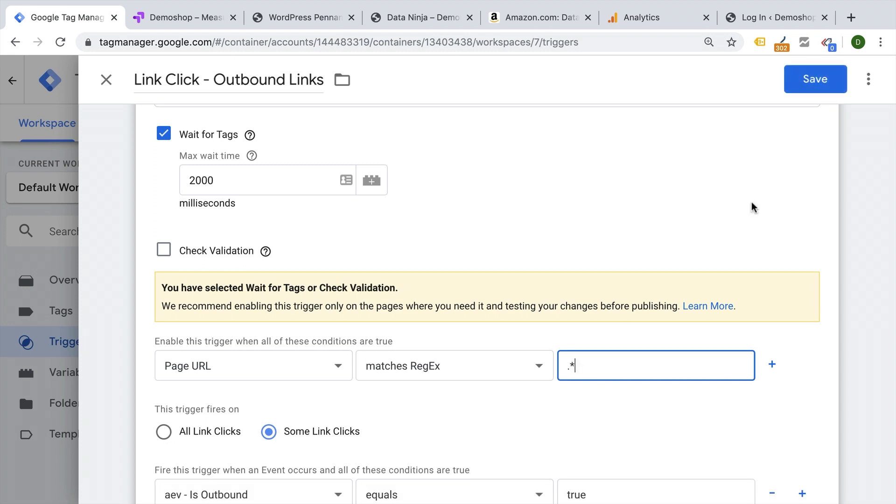
left_click(815, 78)
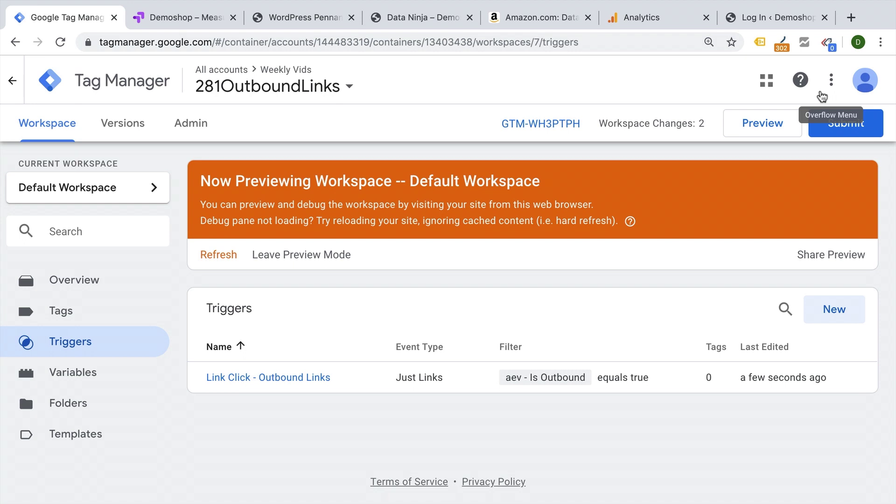
left_click(61, 310)
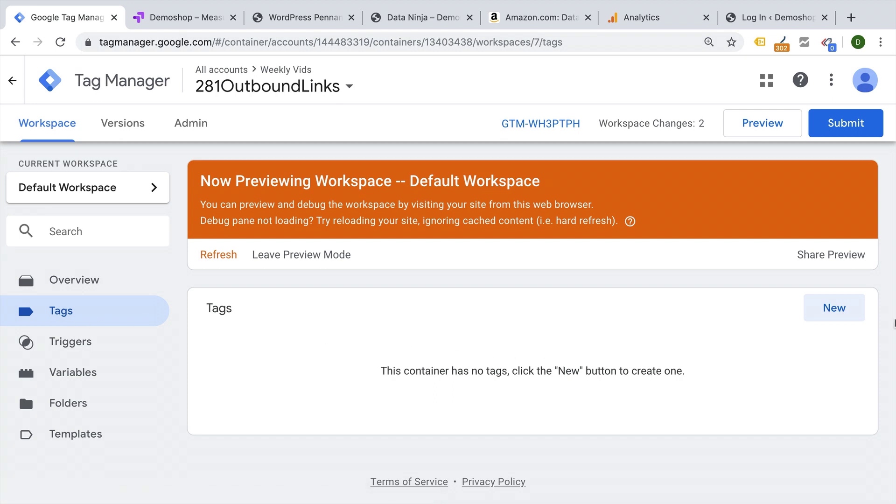
- Create a Universal Analytics tag 'GA - Event - External Link Clicks' with Track Type Event
left_click(834, 307)
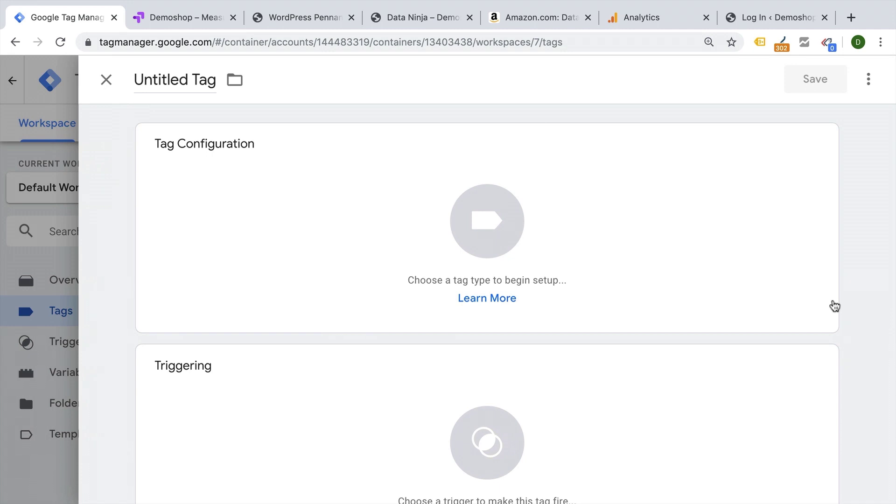
left_click(163, 79)
type("GA - ")
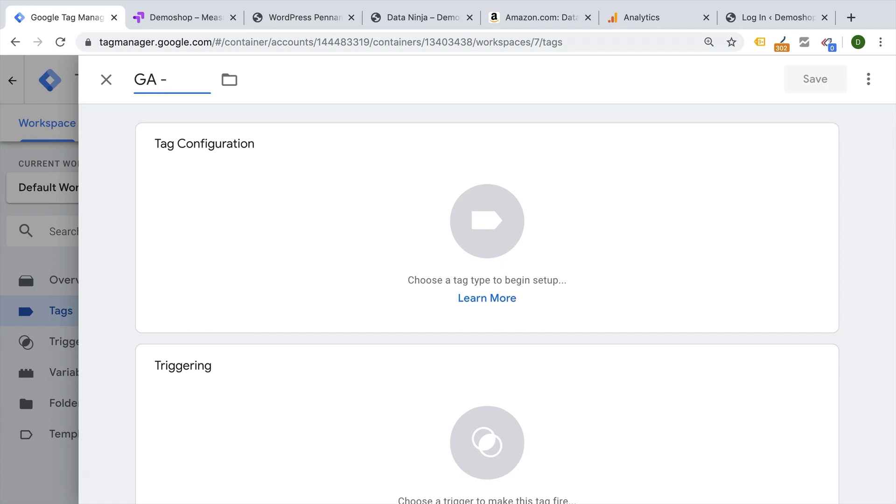
type("Event -")
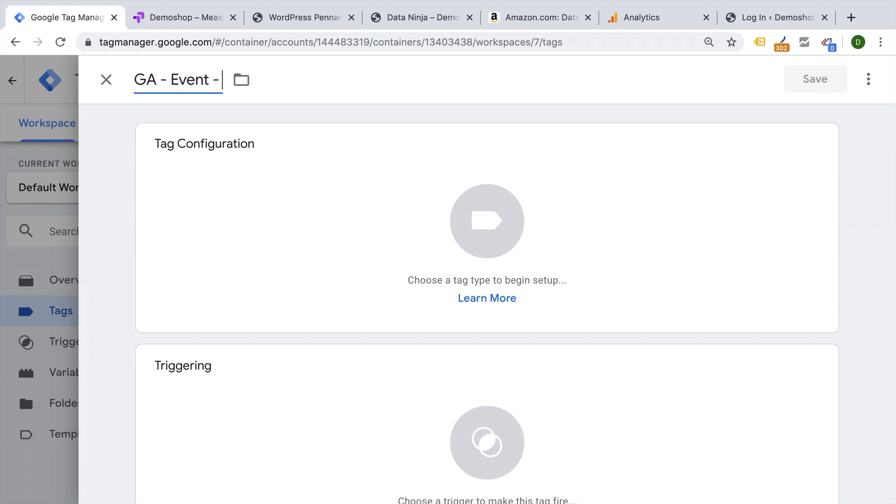
type(" External Link")
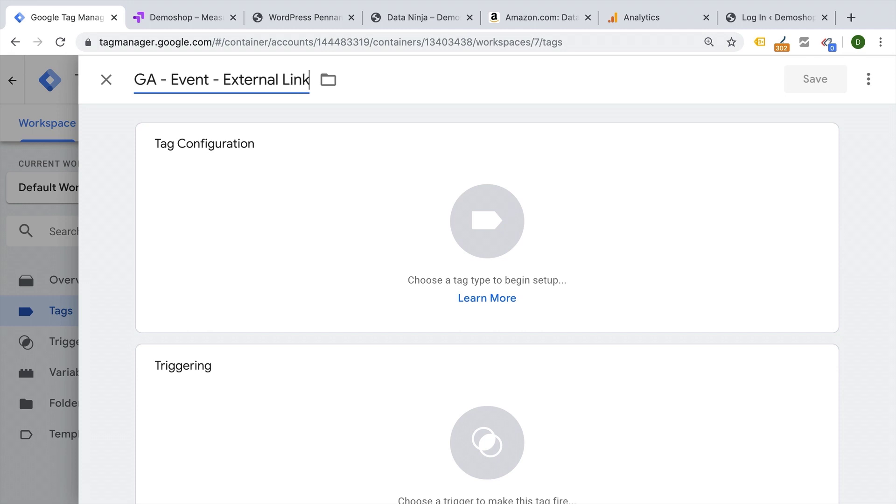
type(" Clicks")
left_click(238, 264)
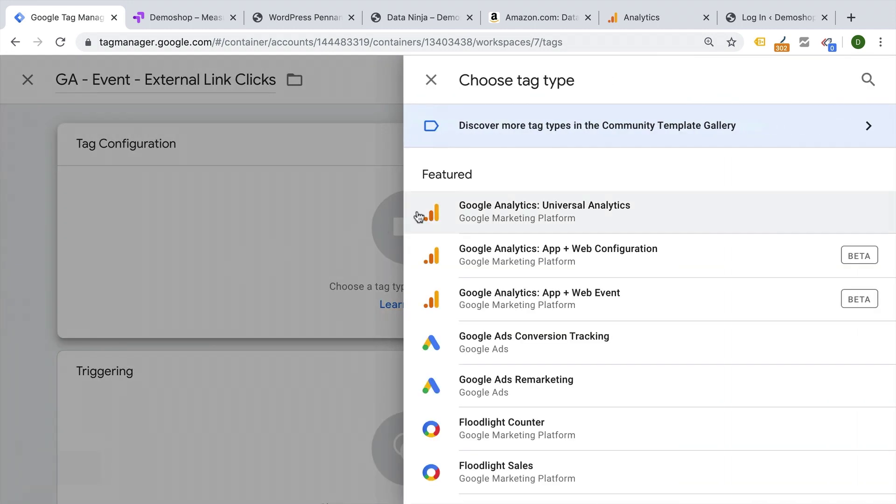
left_click(477, 224)
scroll(430, 284, "down", 1)
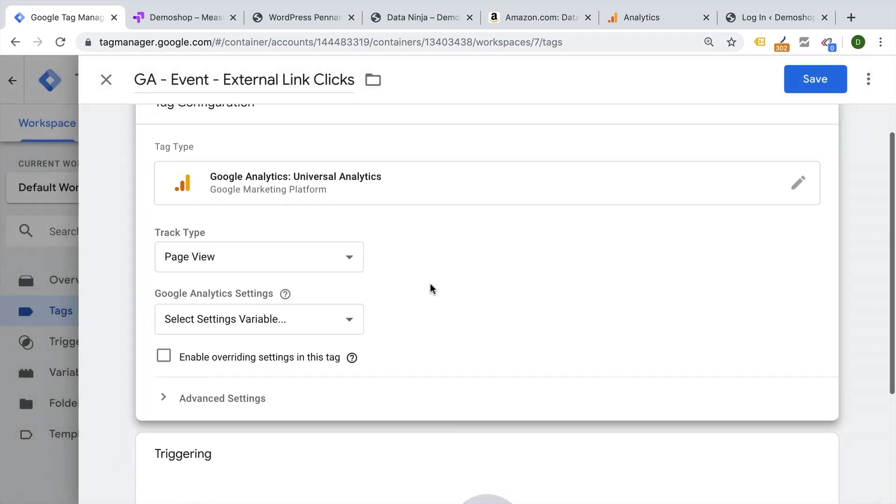
left_click(324, 249)
left_click(306, 264)
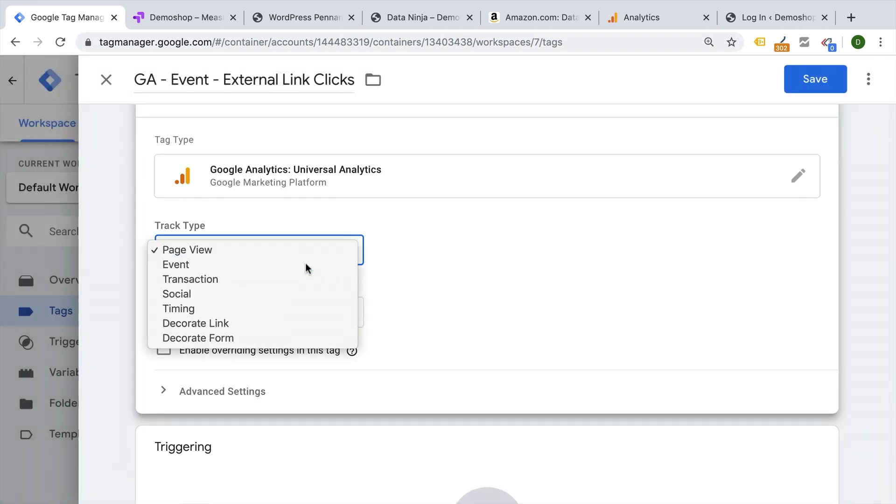
scroll(479, 284, "down", 2)
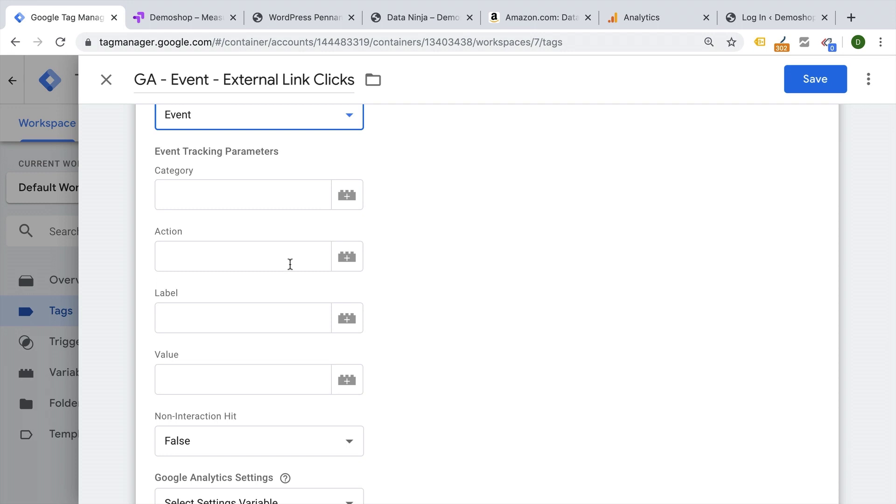
- Set event Category 'External Links', Action {{Click Text}} and Label {{Click URL}}
left_click(266, 204)
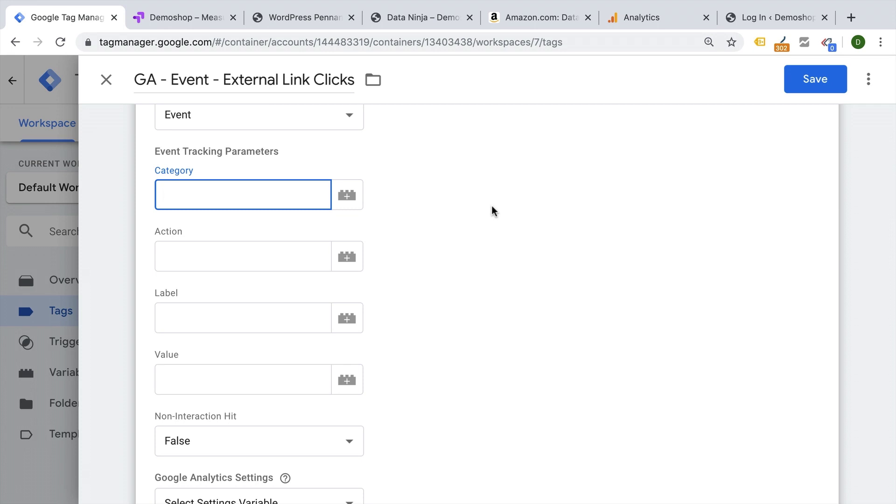
type("External Links")
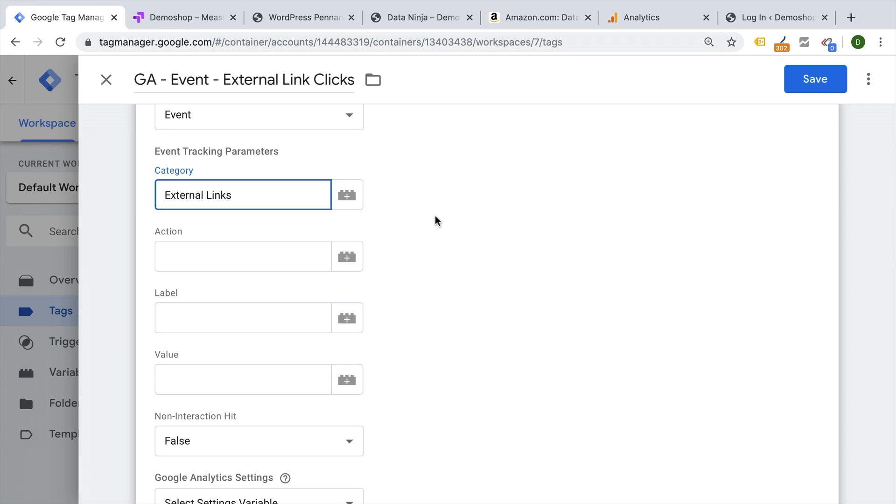
left_click(276, 259)
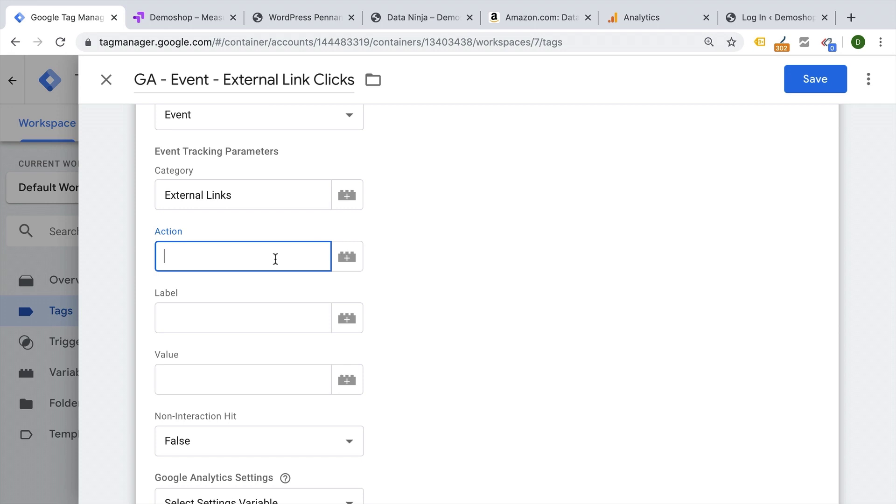
left_click(347, 256)
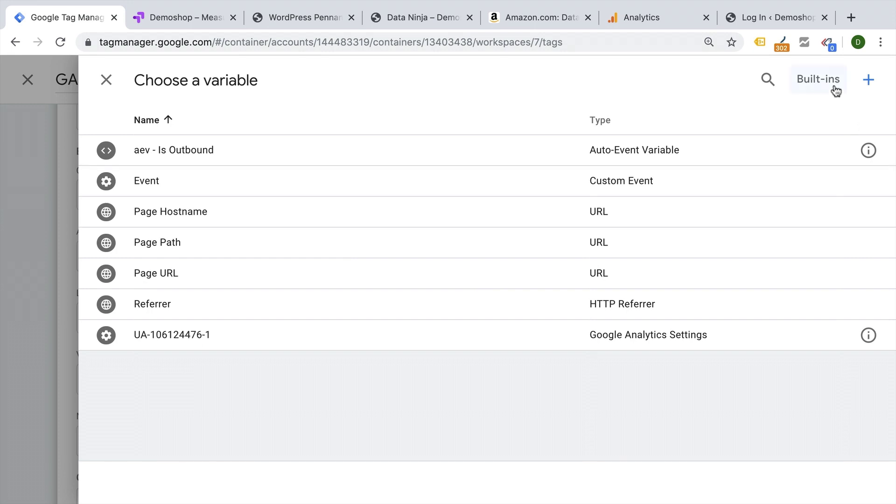
left_click(819, 78)
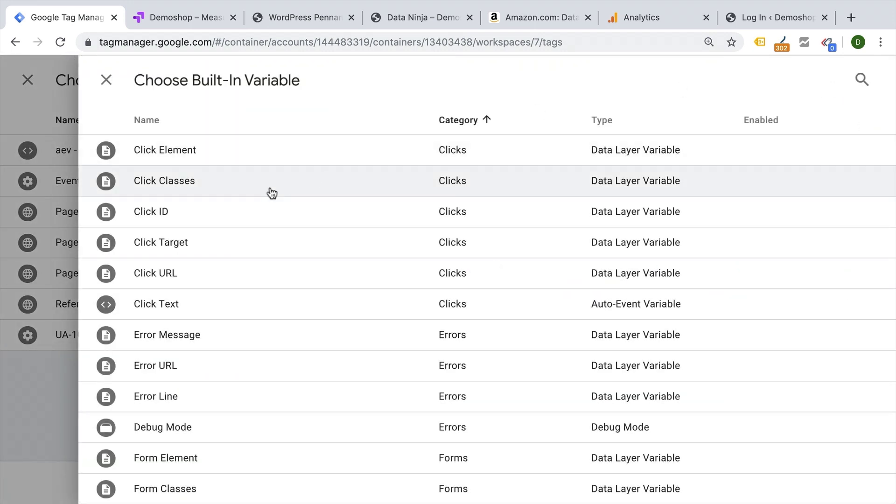
left_click(198, 308)
left_click(241, 319)
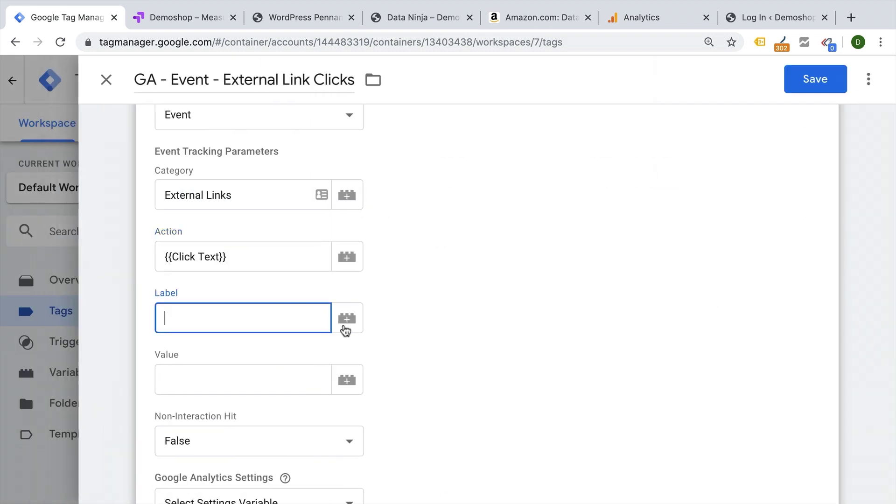
left_click(347, 320)
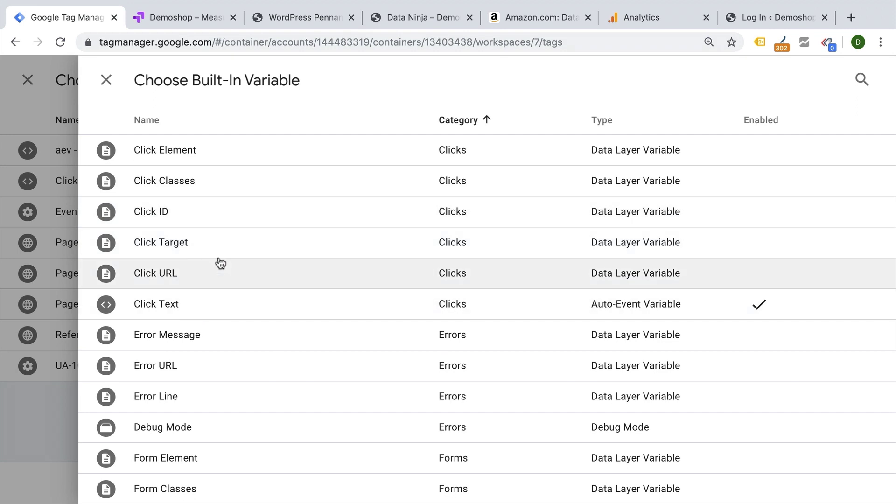
left_click(202, 274)
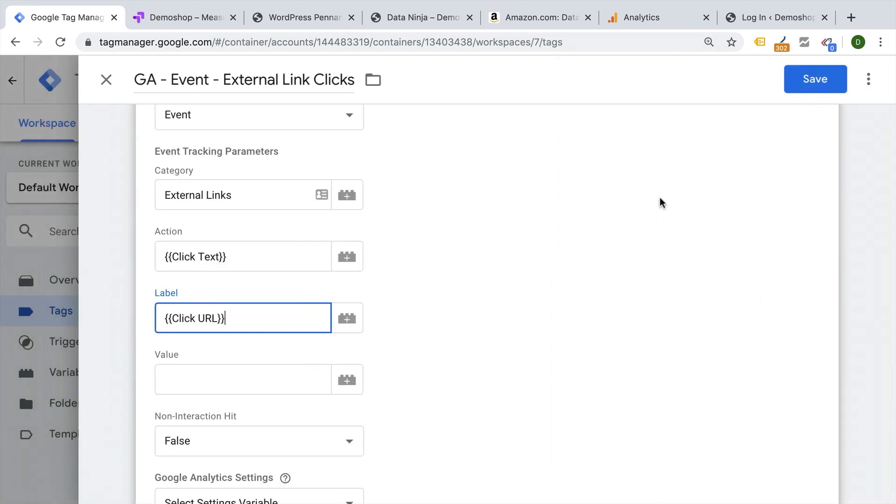
scroll(660, 197, "down", 5)
scroll(659, 197, "down", 3)
left_click(349, 211)
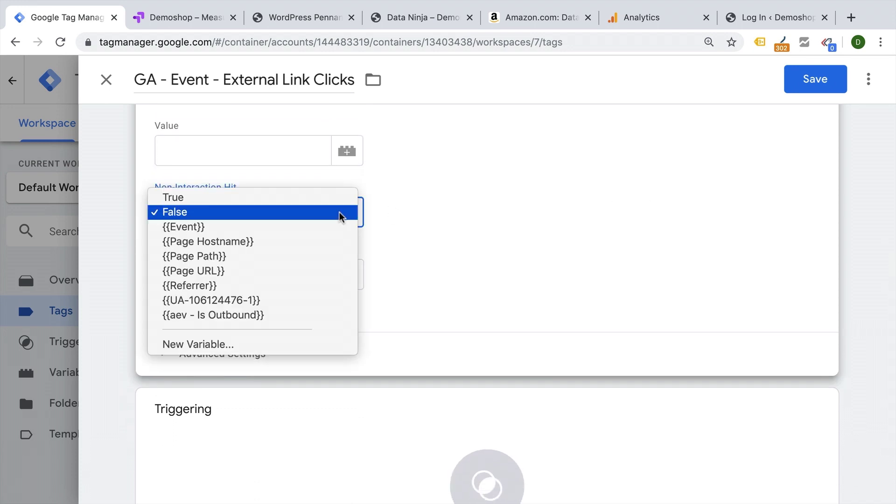
left_click(326, 197)
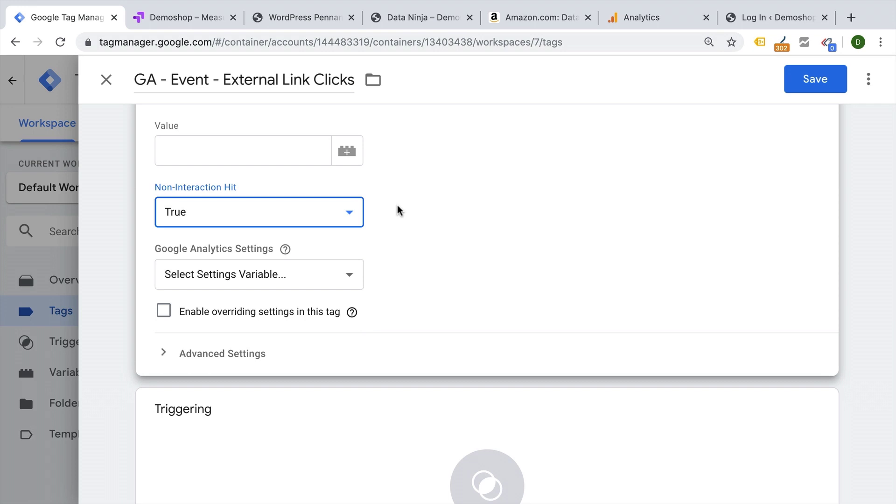
left_click(358, 273)
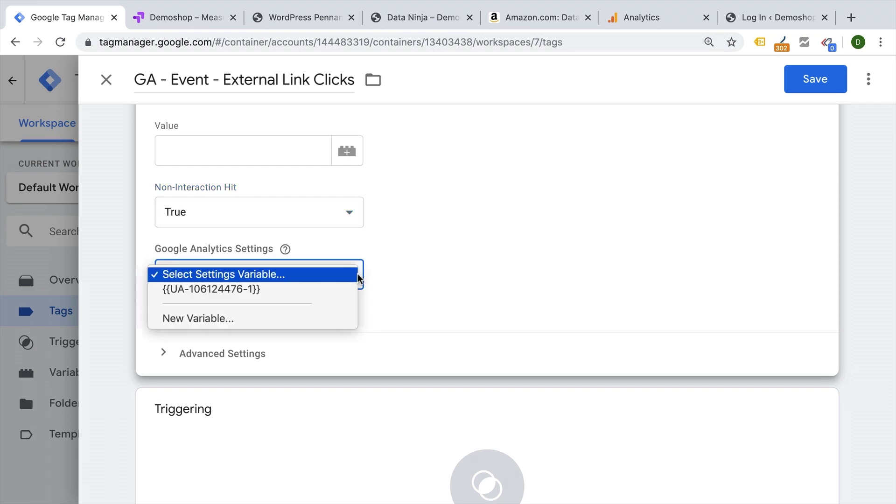
left_click(242, 294)
left_click(163, 311)
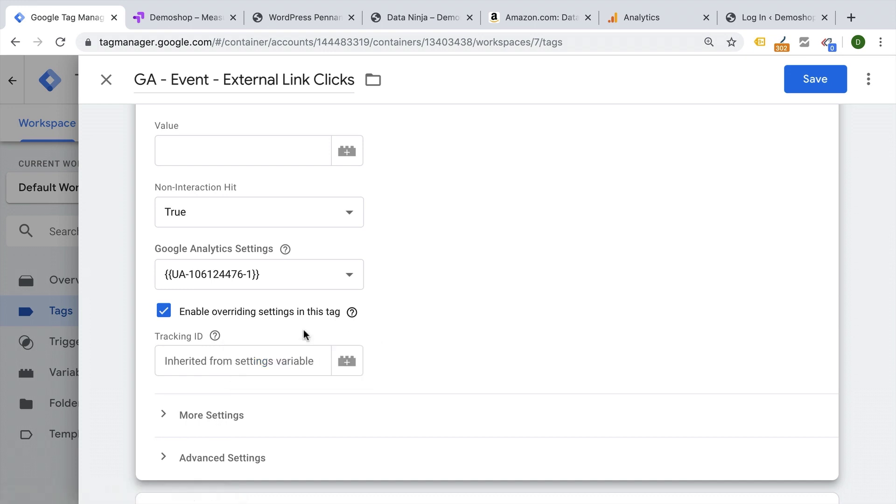
scroll(672, 329, "down", 3)
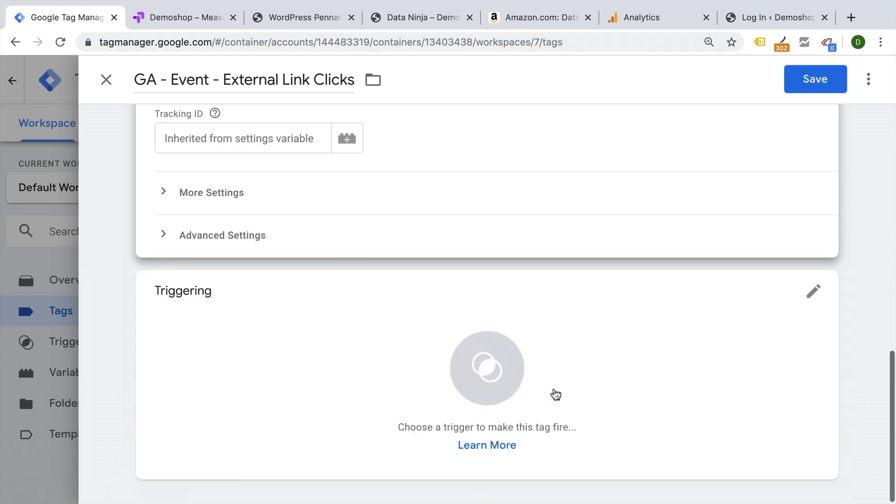
- Fire the tag on the Link Click - Outbound Links trigger and save it
left_click(346, 387)
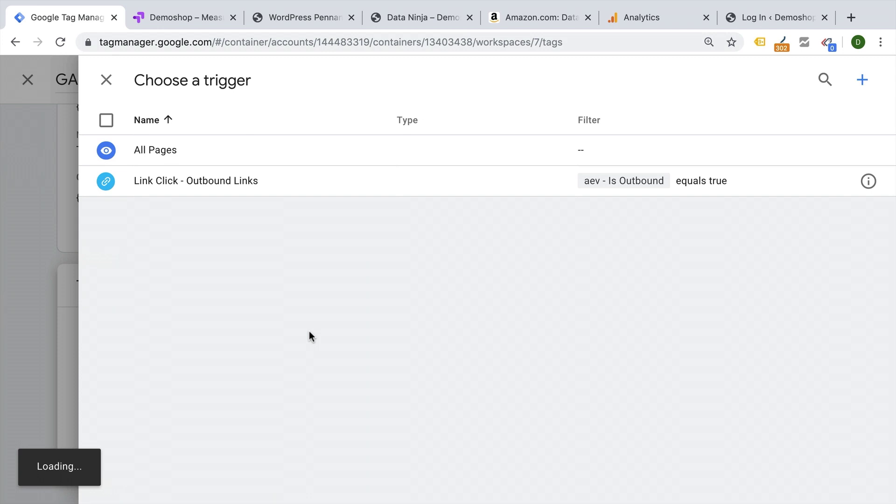
left_click(223, 182)
left_click(812, 79)
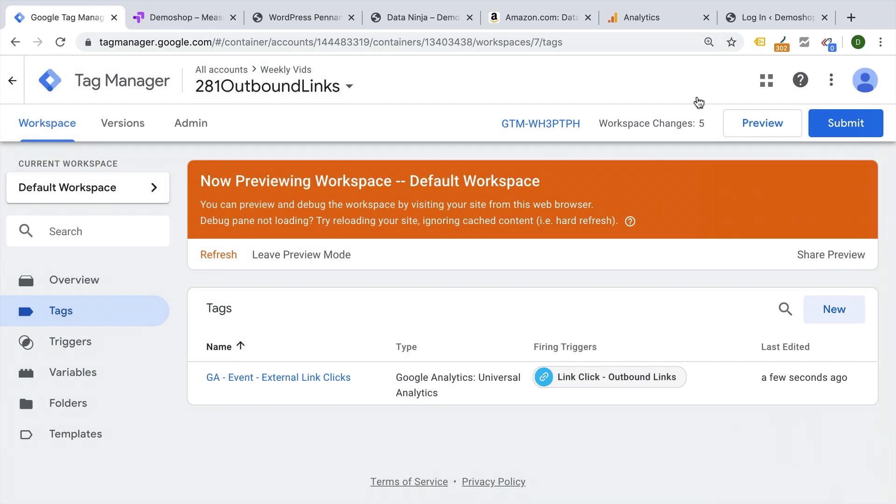
- Refresh the GTM preview, reload the Demoshop shop page, and close leftover product tabs
left_click(220, 255)
left_click(280, 17)
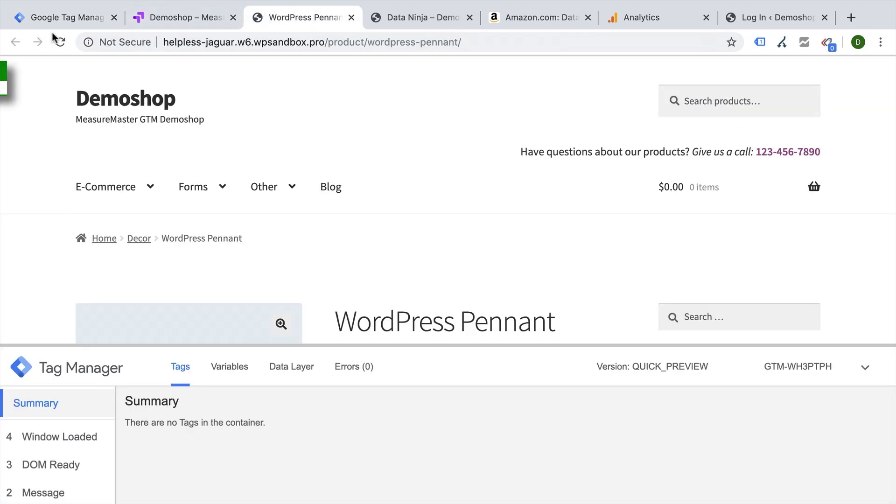
left_click(137, 18)
left_click(61, 42)
left_click(352, 18)
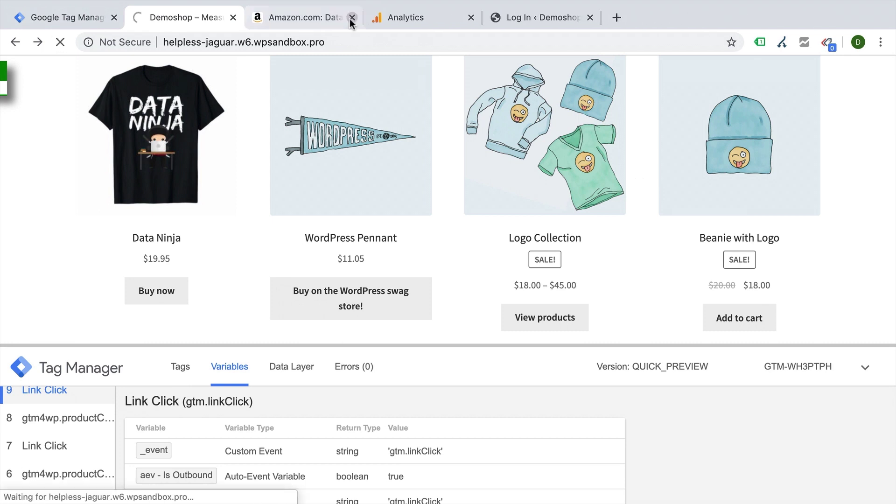
left_click(351, 18)
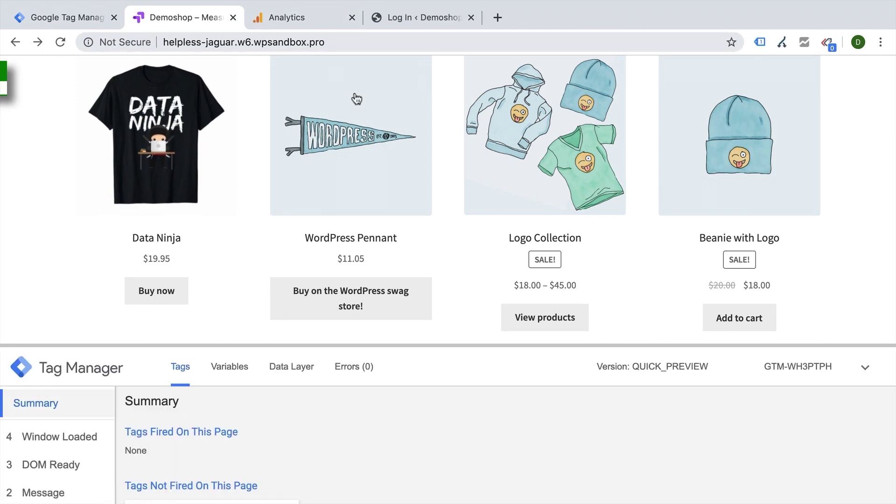
- Test the WordPress Pennant and Data Ninja Buy now links, checking Tags Fired for each
left_click(368, 134, "ctrl")
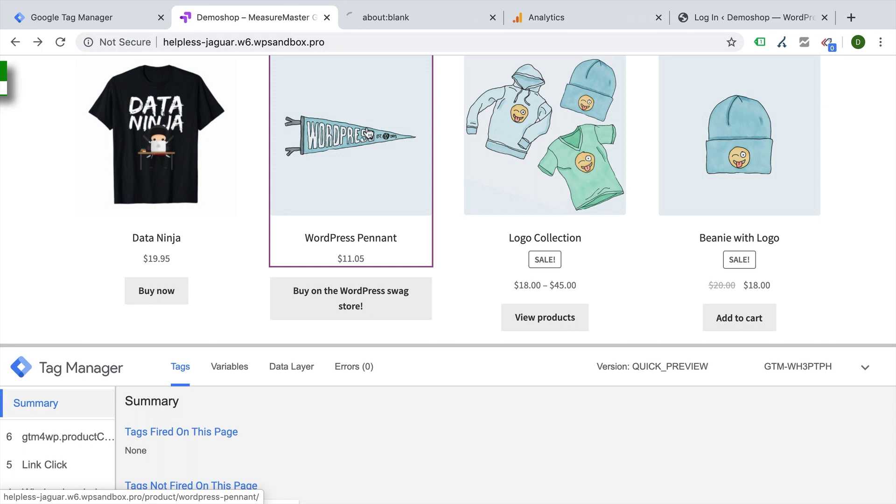
left_click(43, 465)
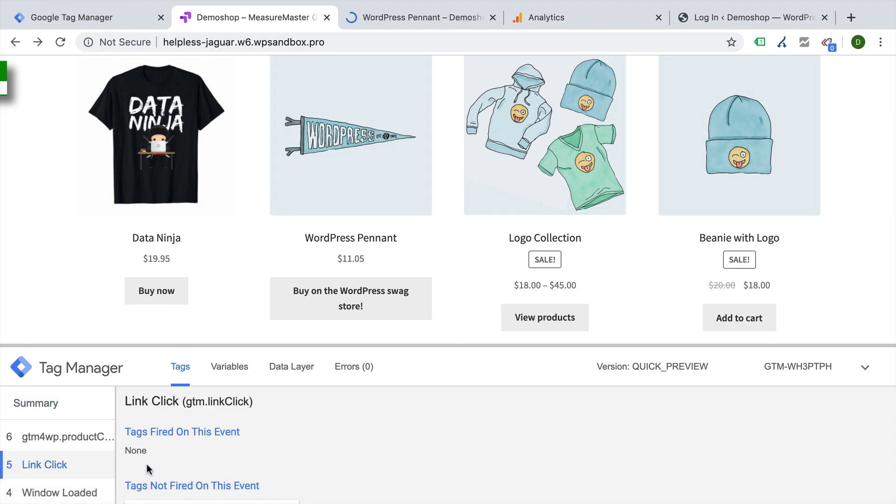
left_click(156, 290, "ctrl")
left_click(39, 437)
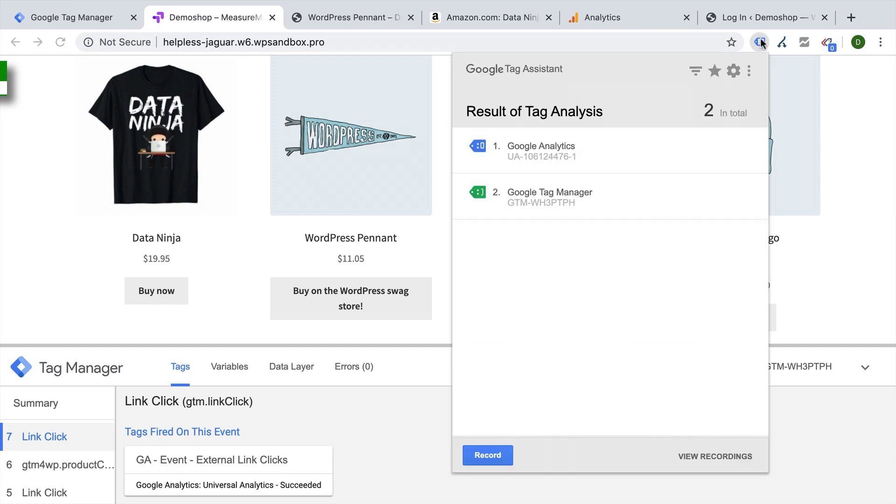
mouse_move(603, 151)
left_click(532, 161)
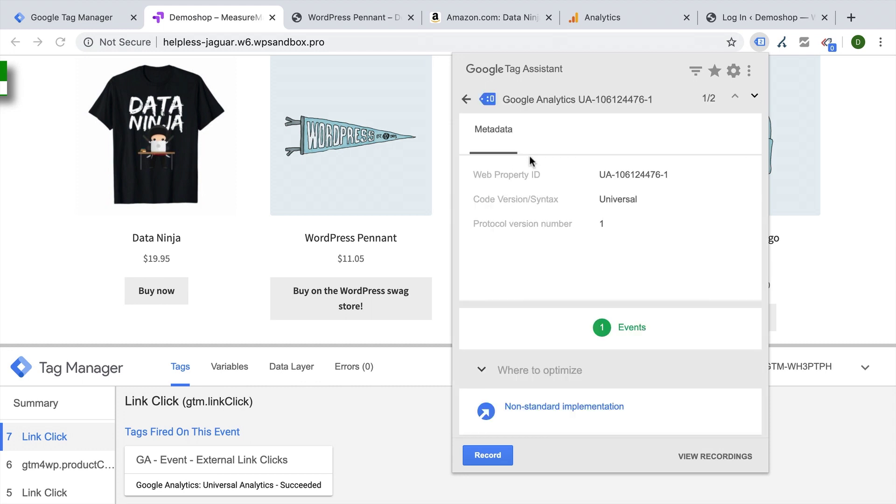
left_click(630, 337)
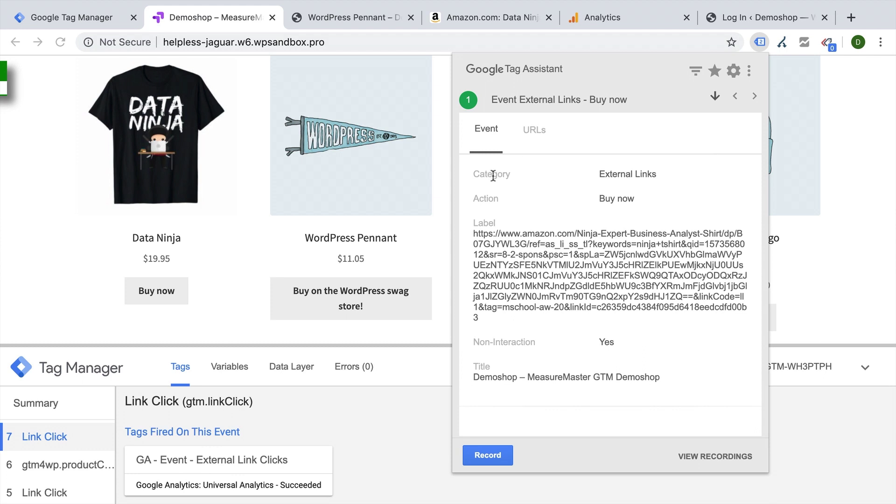
left_click_drag(600, 175, 662, 176)
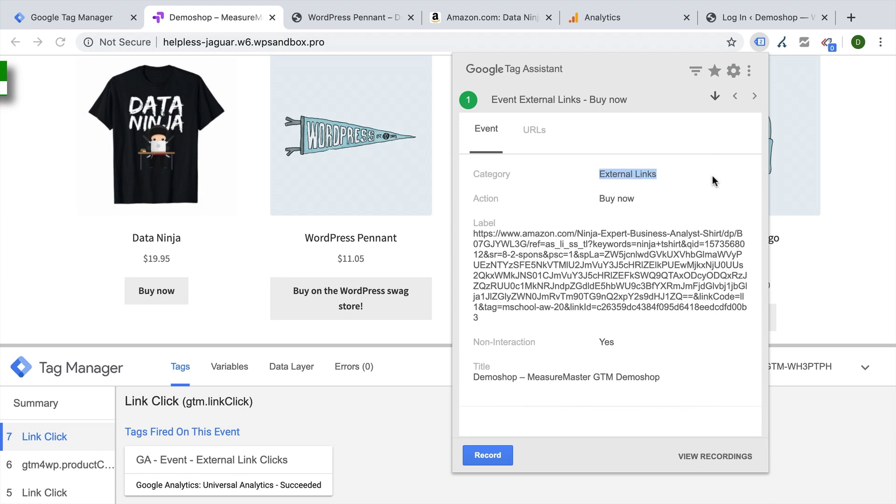
left_click(490, 199)
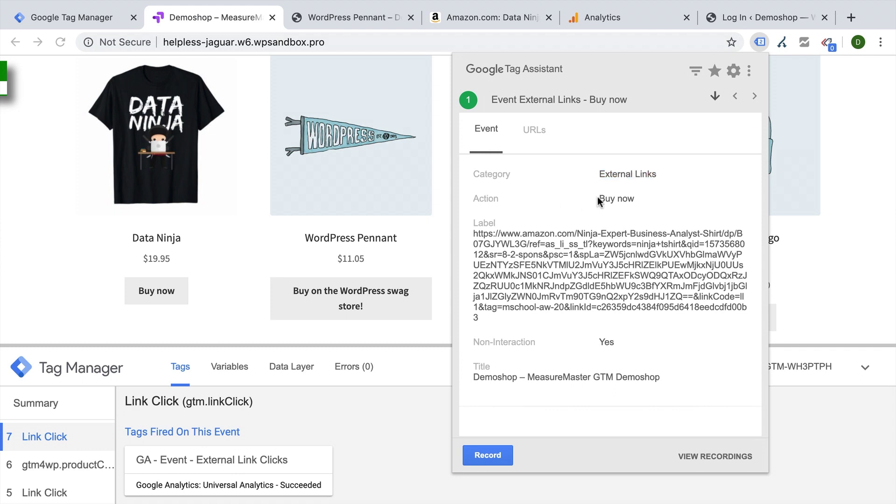
left_click_drag(599, 200, 650, 202)
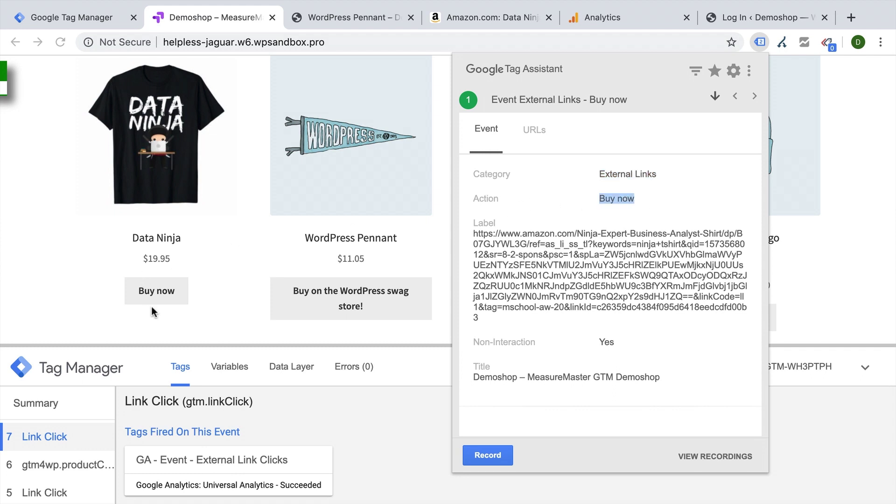
left_click(476, 234)
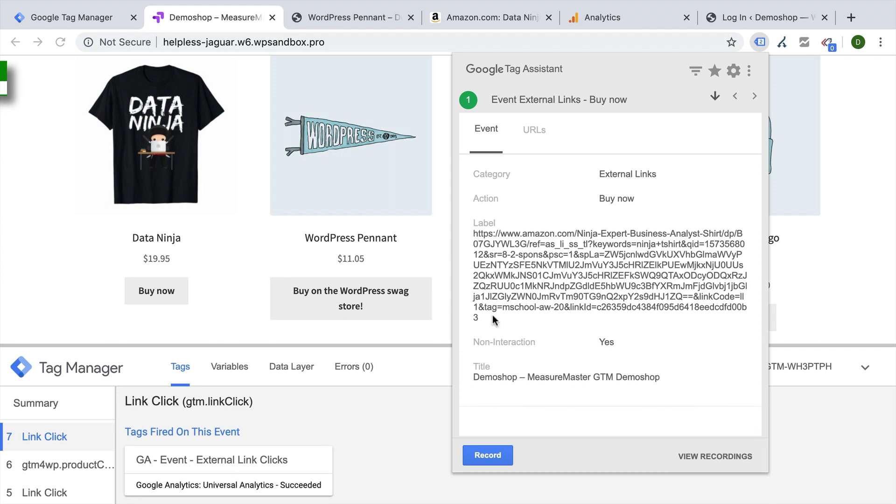
left_click_drag(494, 316, 481, 235)
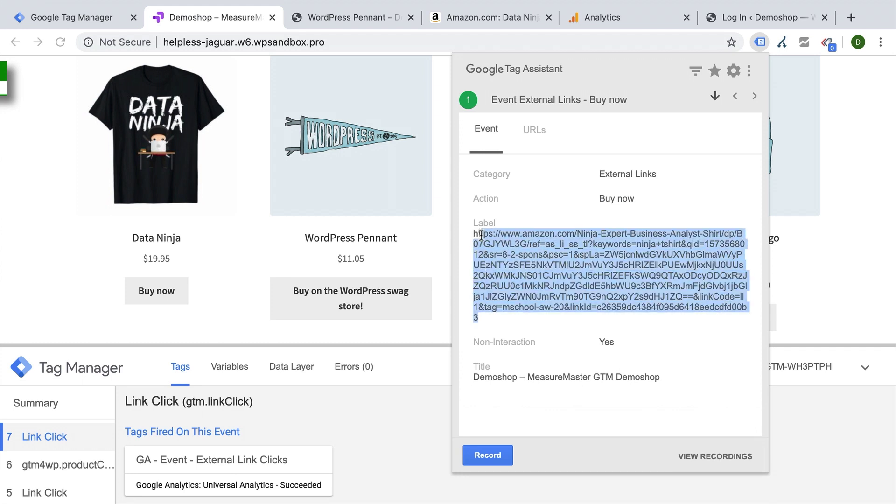
left_click(111, 239)
scroll(110, 238, "up", 10)
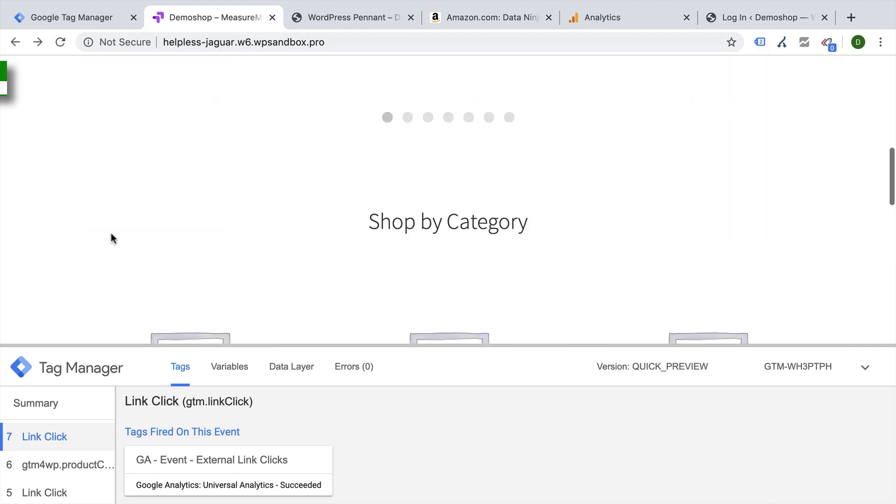
scroll(111, 238, "up", 10)
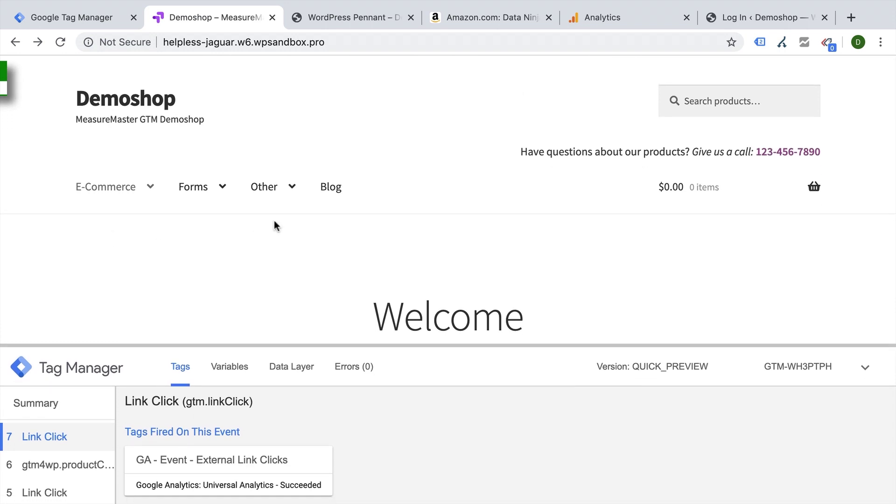
- Test the internal Blog link, then the outbound WordPress.org link, checking fired tags each time
left_click(330, 187)
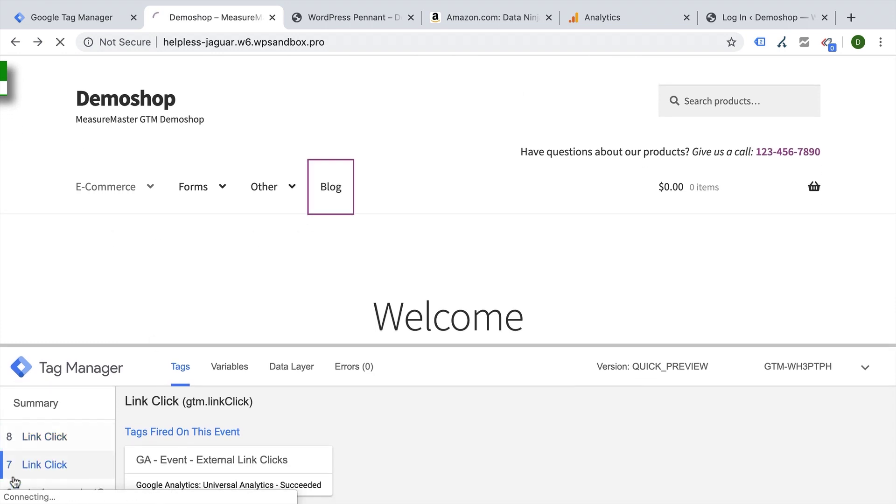
left_click(45, 436)
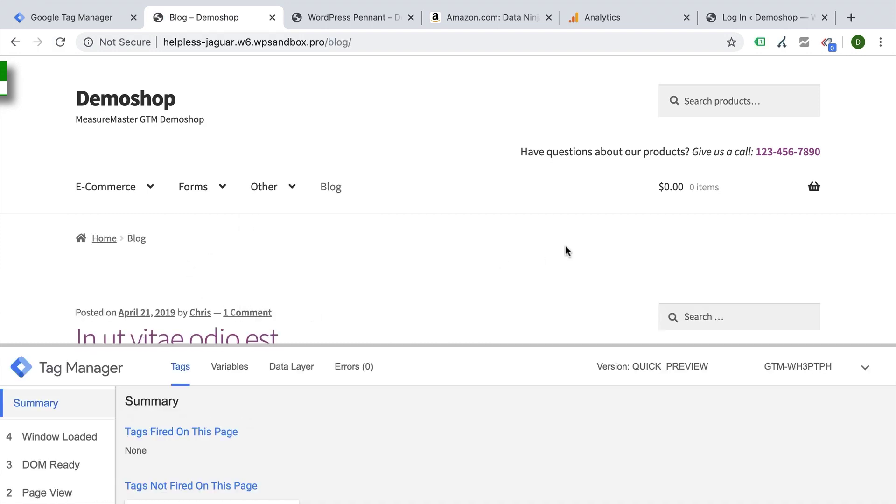
scroll(565, 246, "down", 3)
scroll(564, 246, "down", 5)
scroll(565, 246, "down", 5)
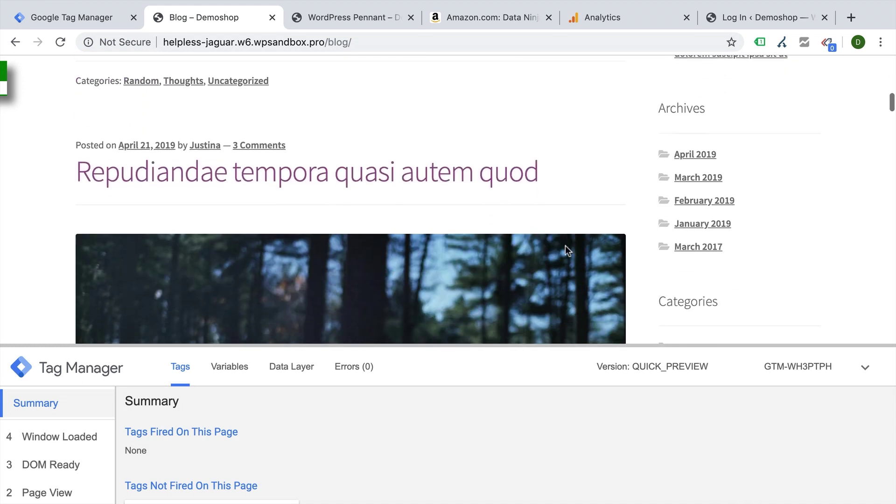
scroll(565, 246, "down", 5)
scroll(565, 246, "down", 5)
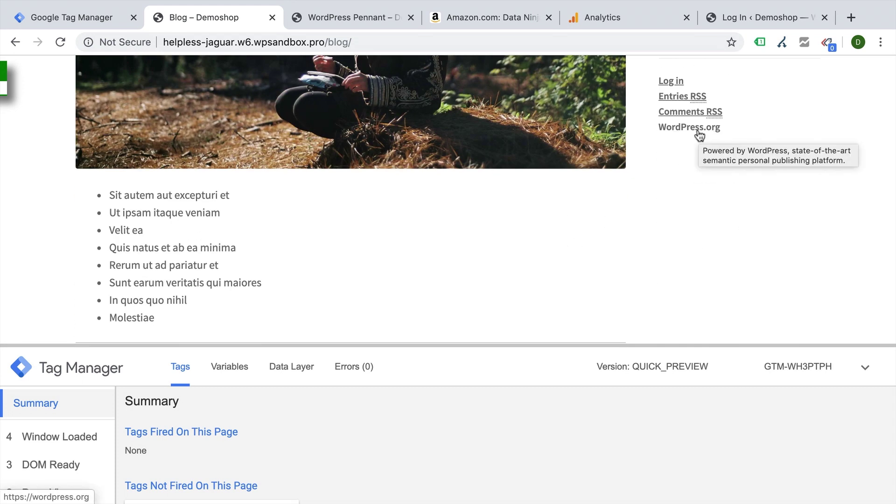
left_click(689, 127, "ctrl")
left_click(46, 437)
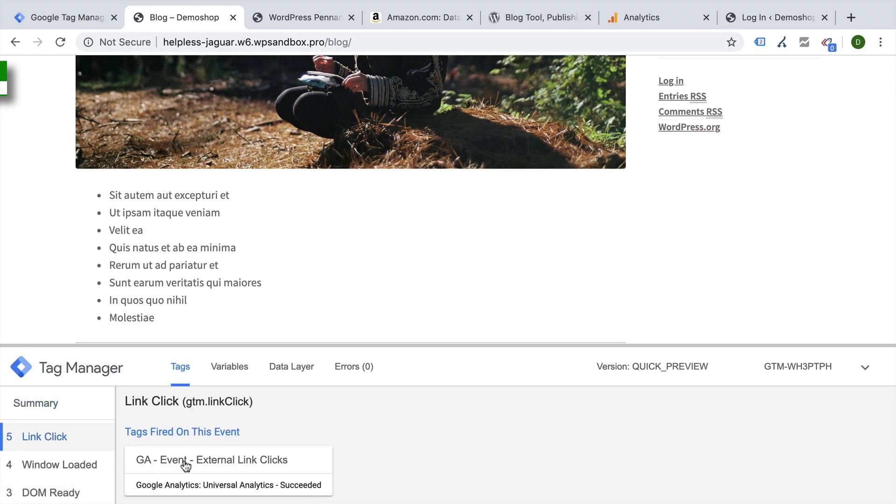
left_click(760, 42)
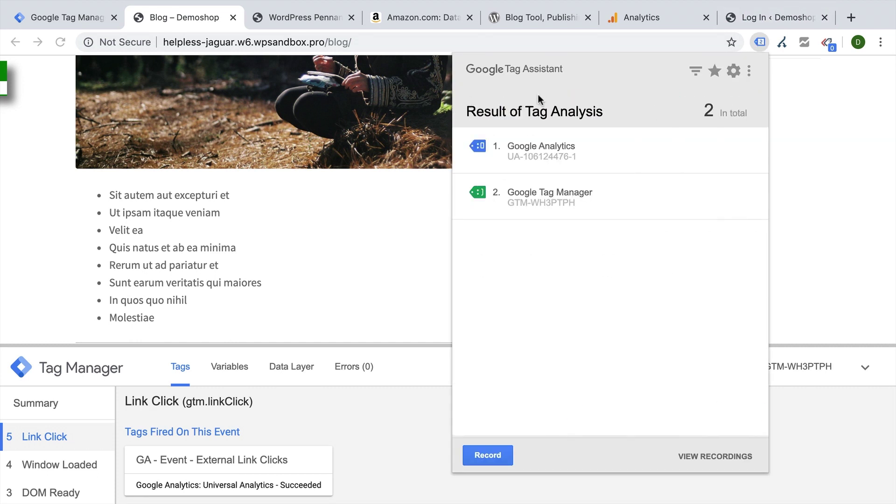
left_click(547, 158)
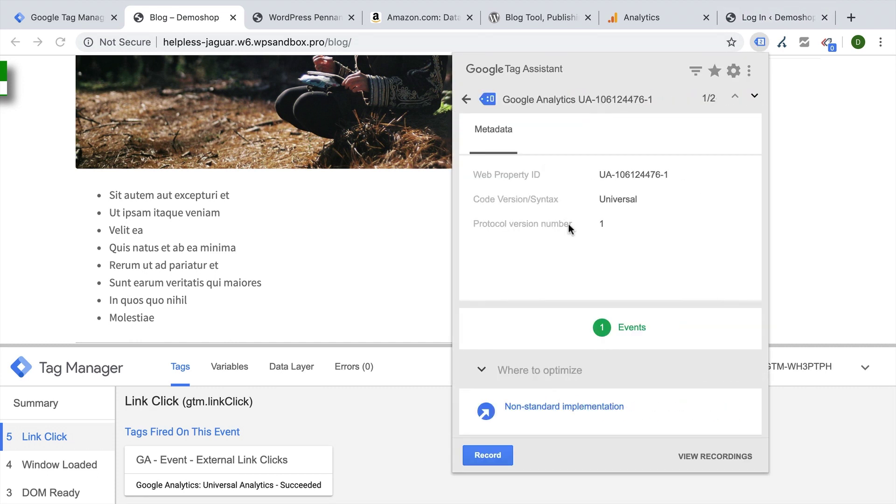
left_click(632, 327)
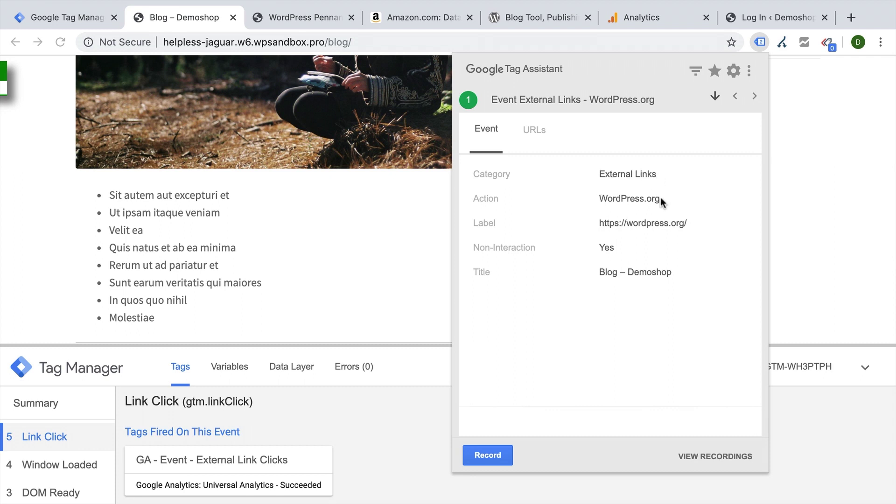
left_click_drag(595, 224, 717, 226)
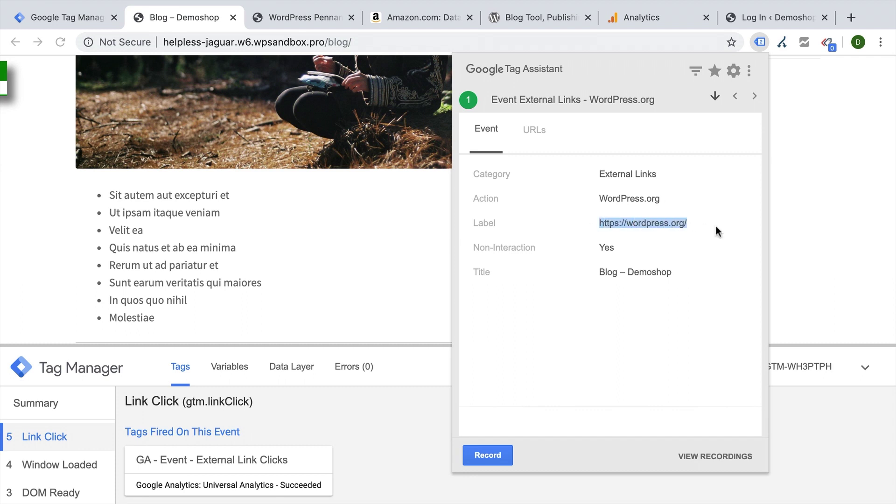
left_click(714, 226)
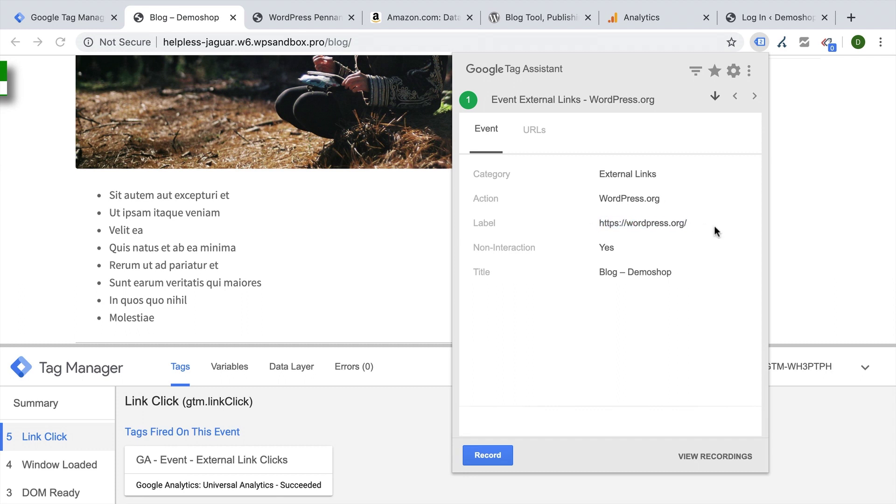
left_click(847, 222)
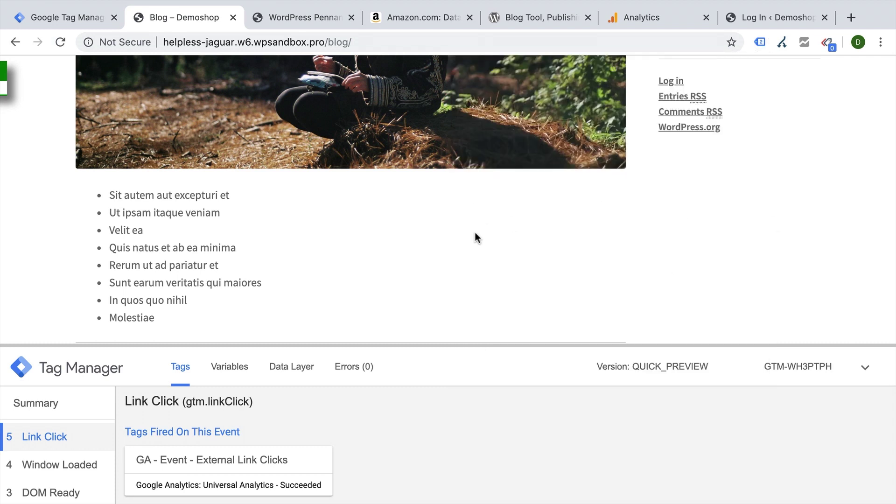
scroll(475, 232, "up", 8)
scroll(473, 230, "up", 1)
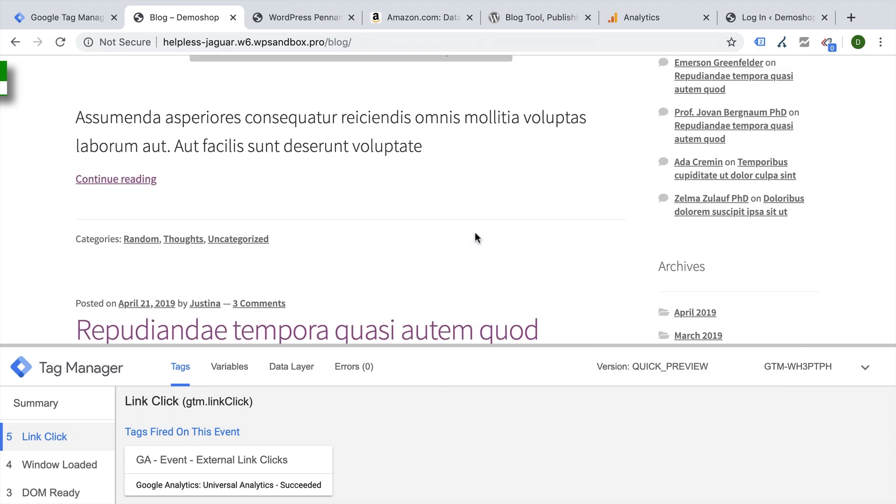
scroll(475, 232, "up", 5)
scroll(475, 232, "up", 3)
scroll(474, 232, "up", 4)
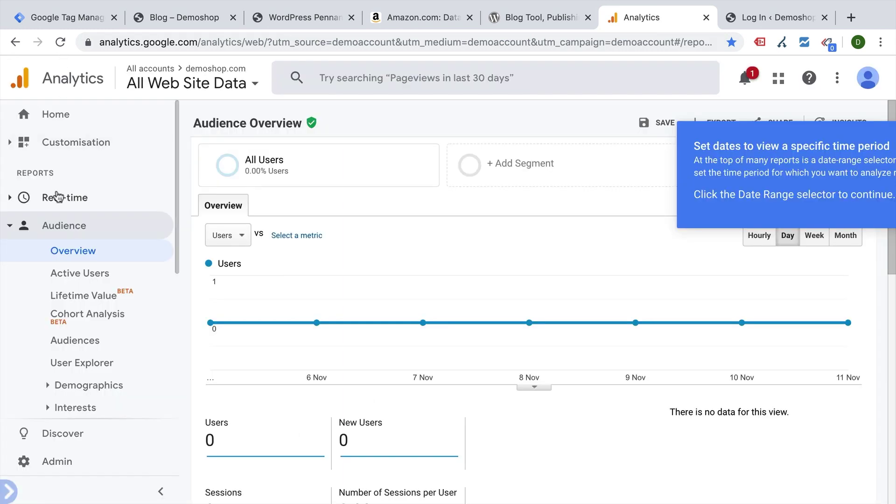
- Show Real-time Events for the last 30 minutes, listing Buy now and WordPress.org
left_click(64, 197)
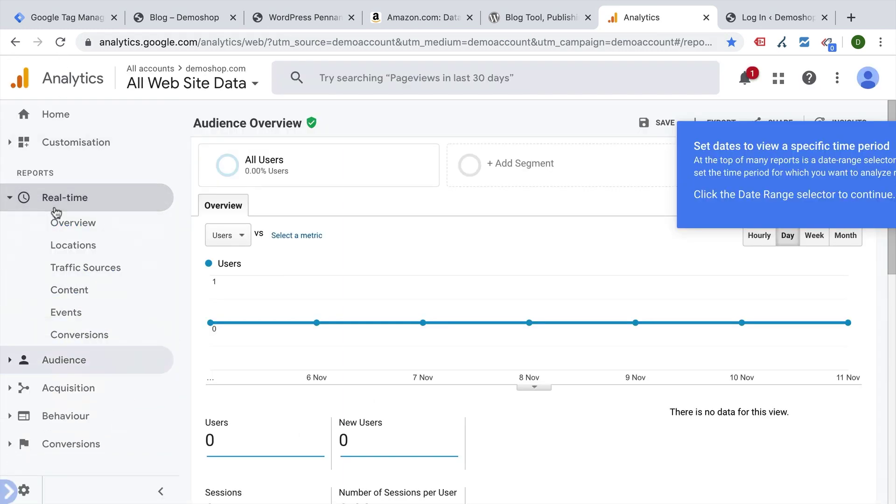
left_click(66, 313)
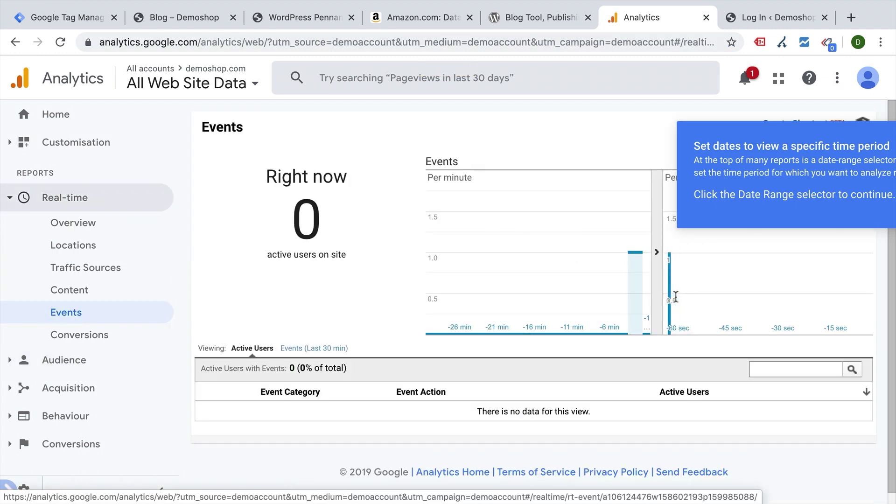
left_click_drag(825, 162, 665, 145)
left_click(718, 152)
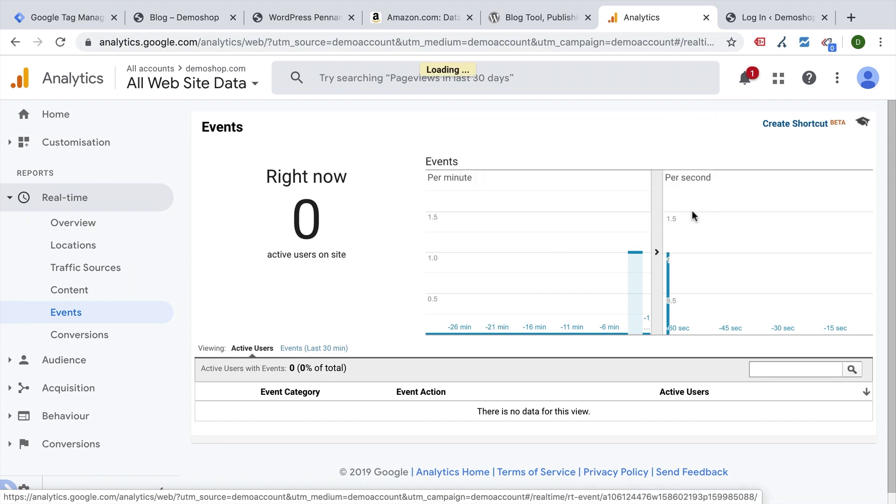
left_click(313, 349)
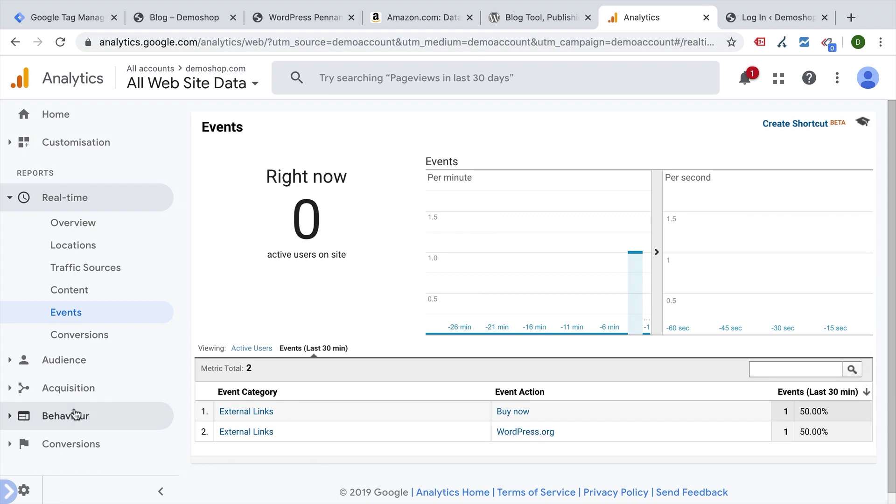
- View Behaviour > Events > Overview, still at zero events, then return to the Demoshop blog
left_click(16, 419)
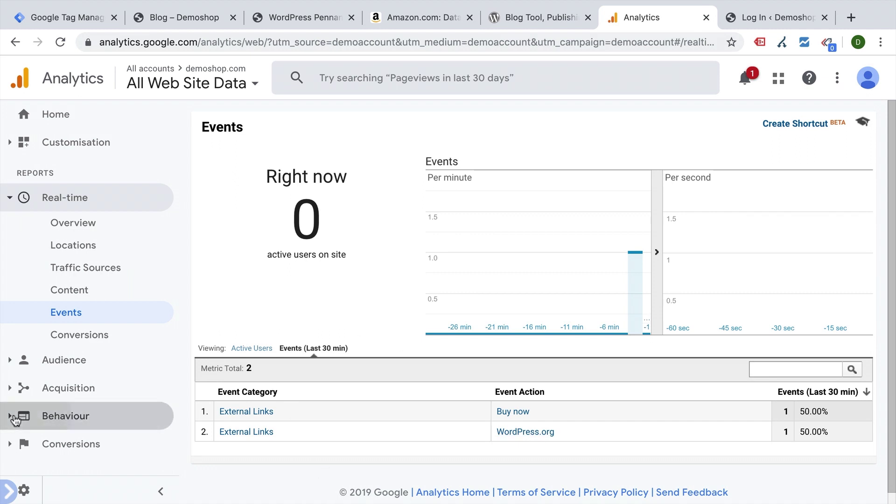
scroll(17, 411, "down", 1)
left_click(17, 408)
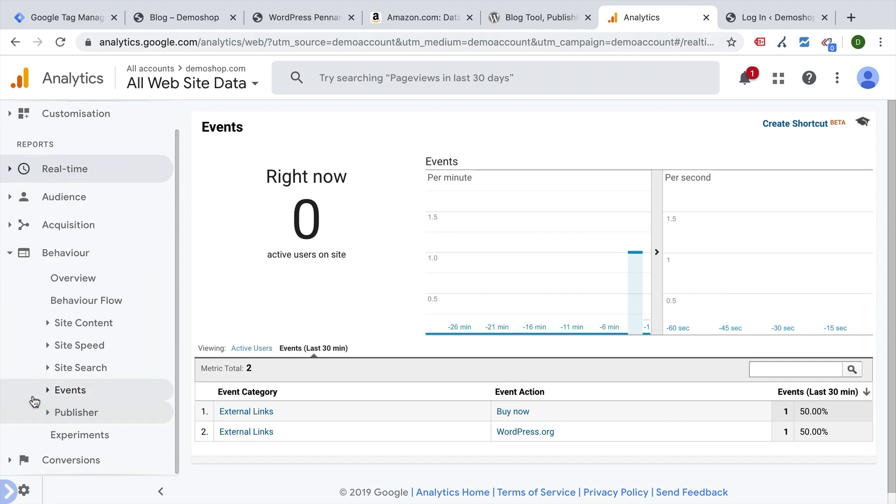
left_click(79, 413)
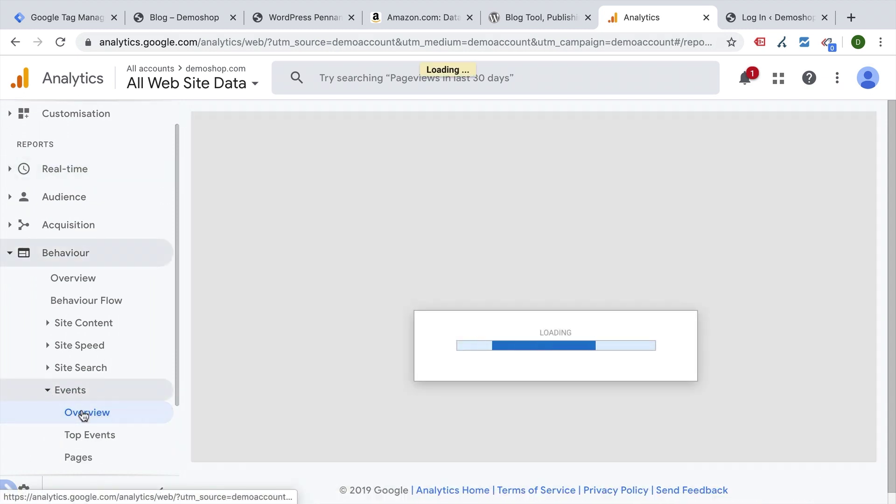
scroll(314, 393, "down", 3)
scroll(344, 386, "down", 3)
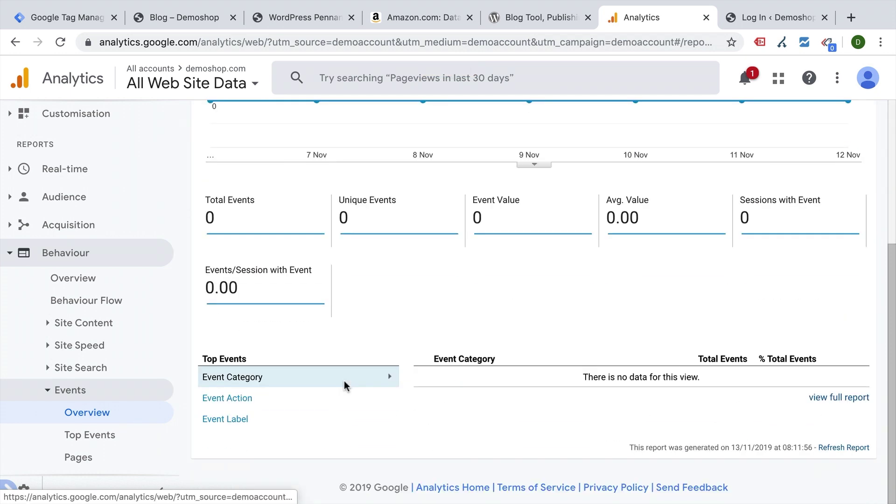
scroll(346, 386, "up", 1)
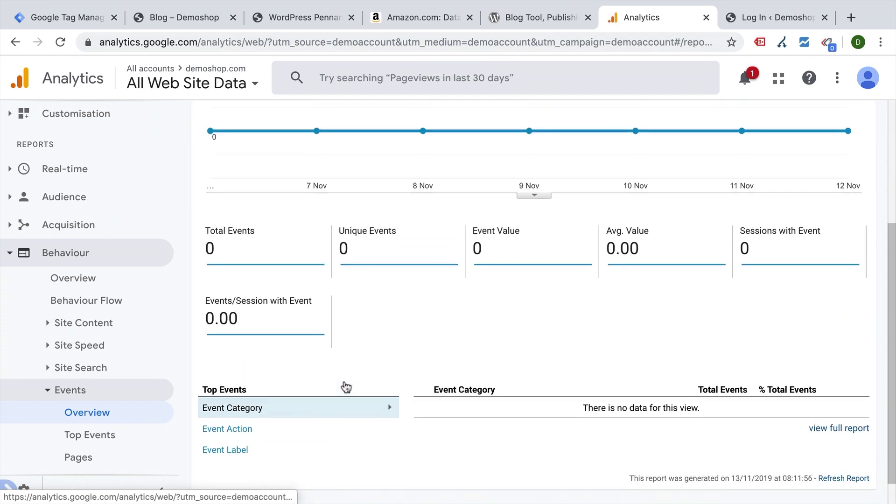
scroll(346, 386, "up", 2)
scroll(343, 382, "up", 2)
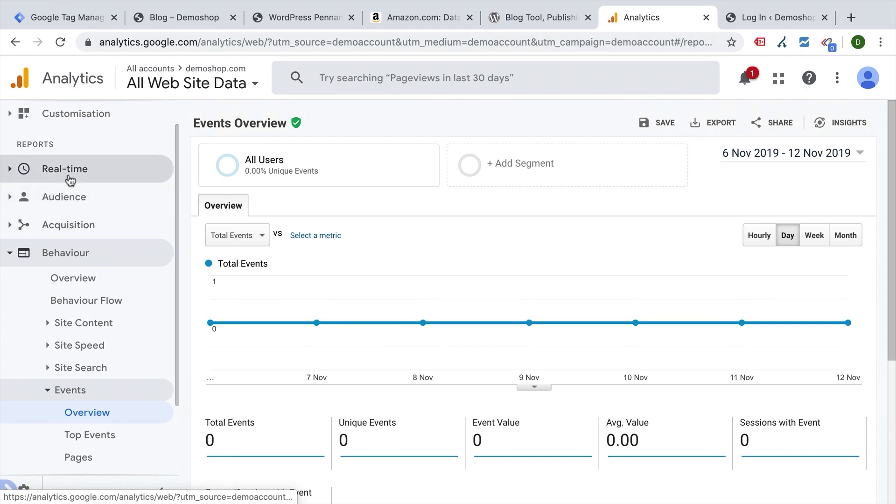
left_click(175, 16)
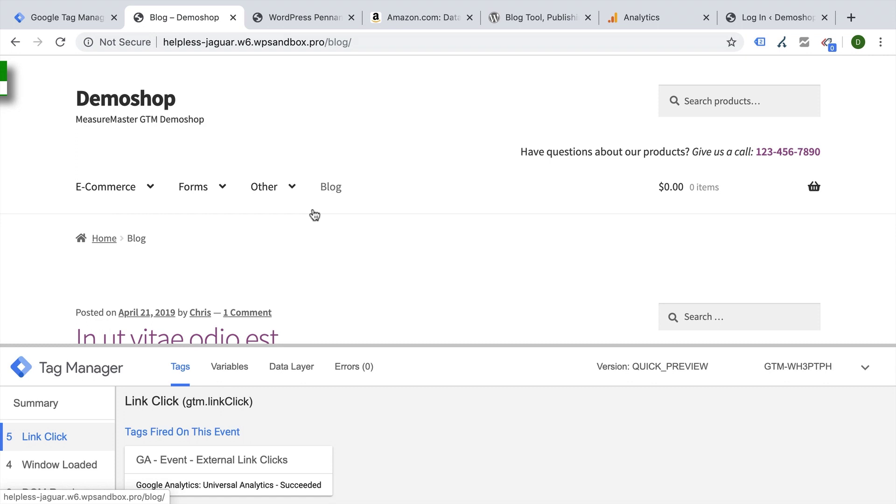
- Submit and publish the workspace as version 'Added External Link Click Tracking'
left_click(67, 17)
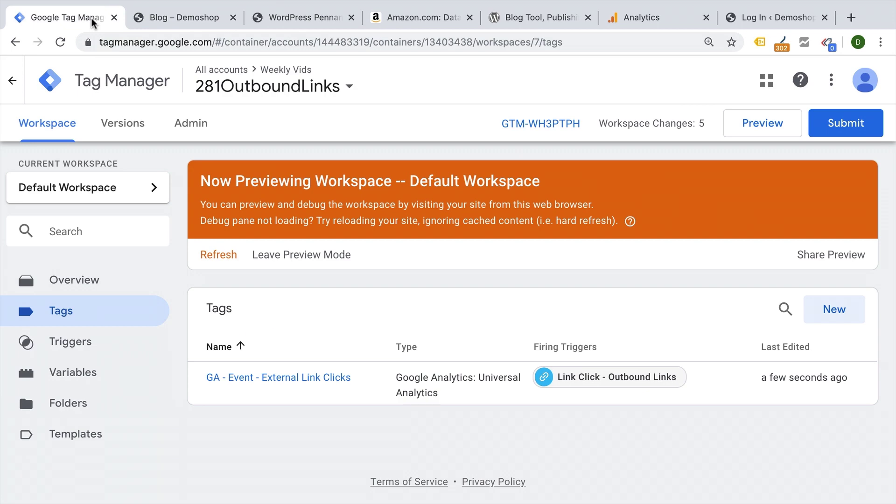
left_click(846, 124)
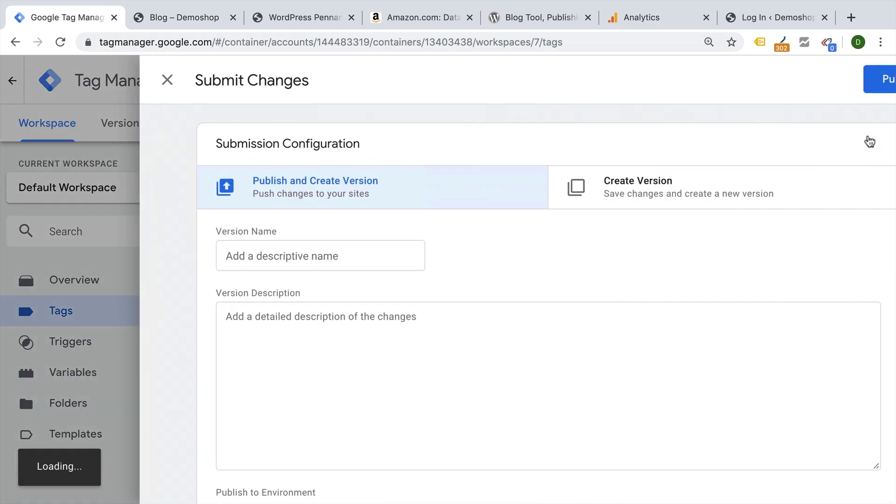
left_click(233, 257)
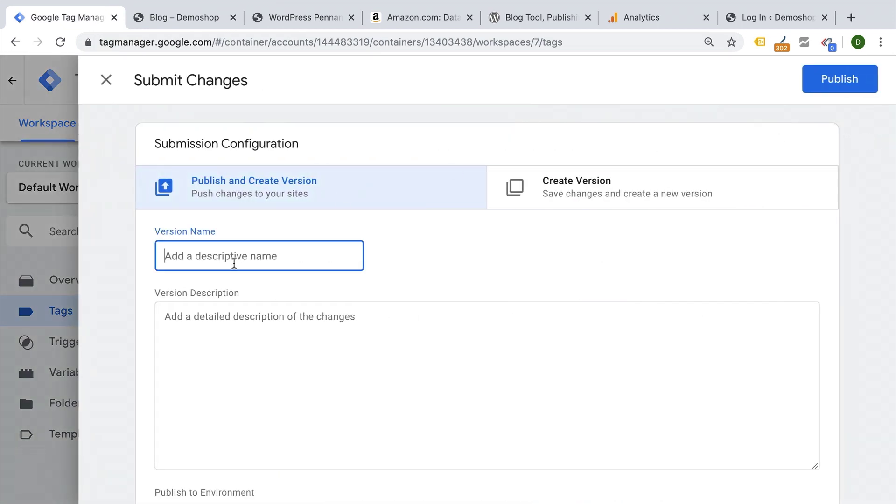
type("Added External Link Click Tracking")
left_click(497, 270)
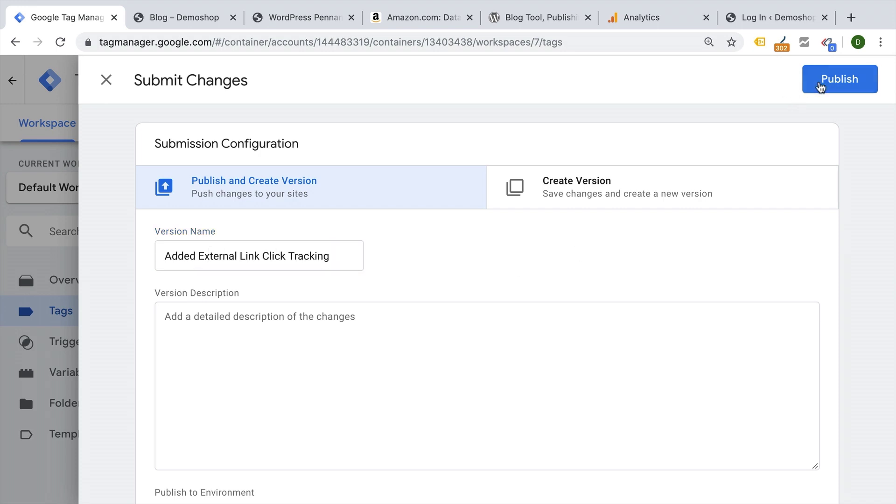
left_click(830, 79)
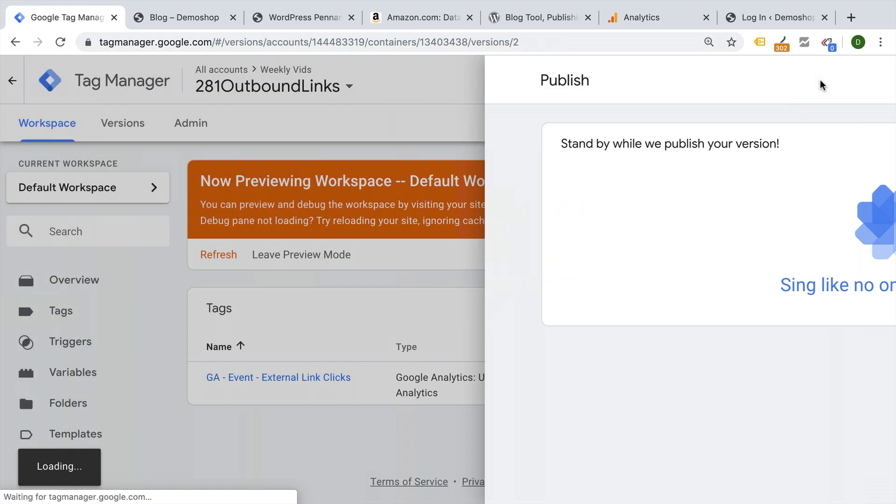